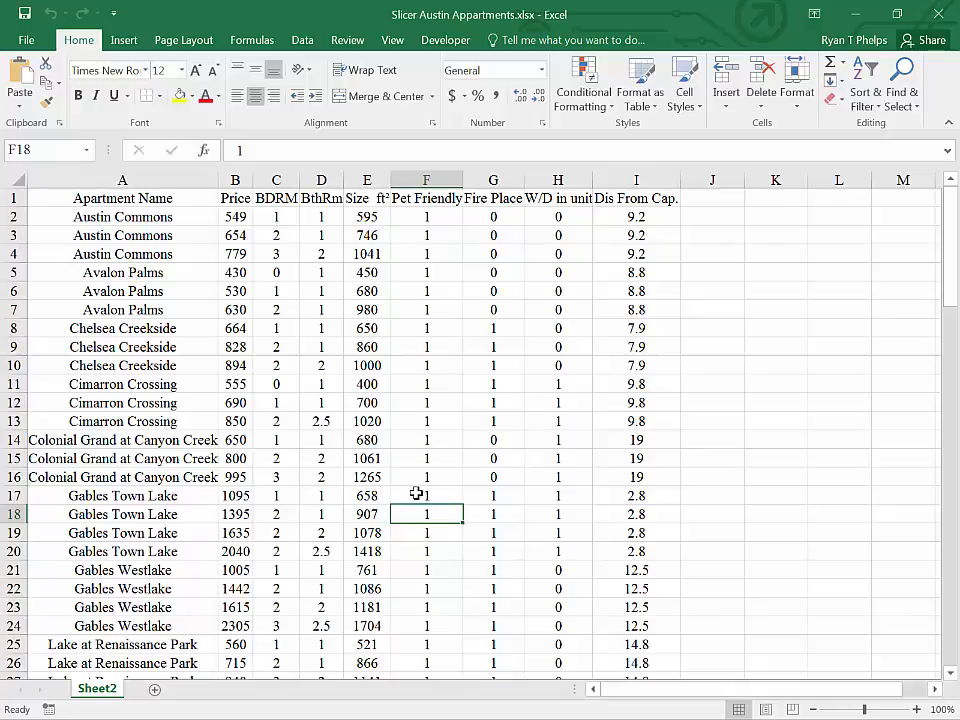
Step: Convert the apartment data in A1:I103 into a table with headers
left_click(317, 406)
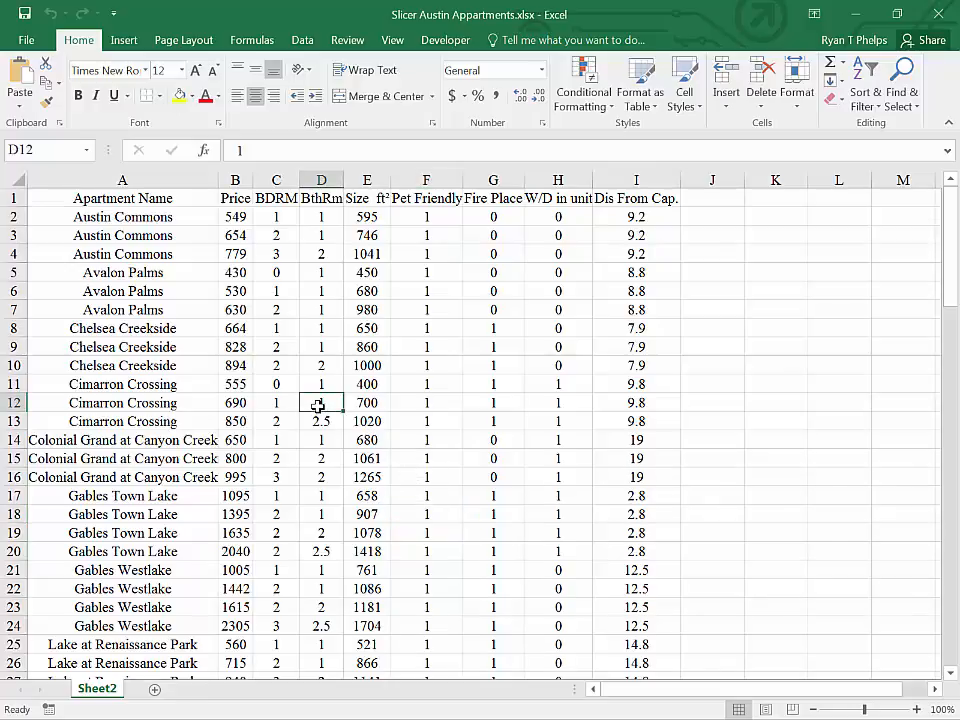
scroll(330, 408, "down", 20)
scroll(345, 412, "down", 10)
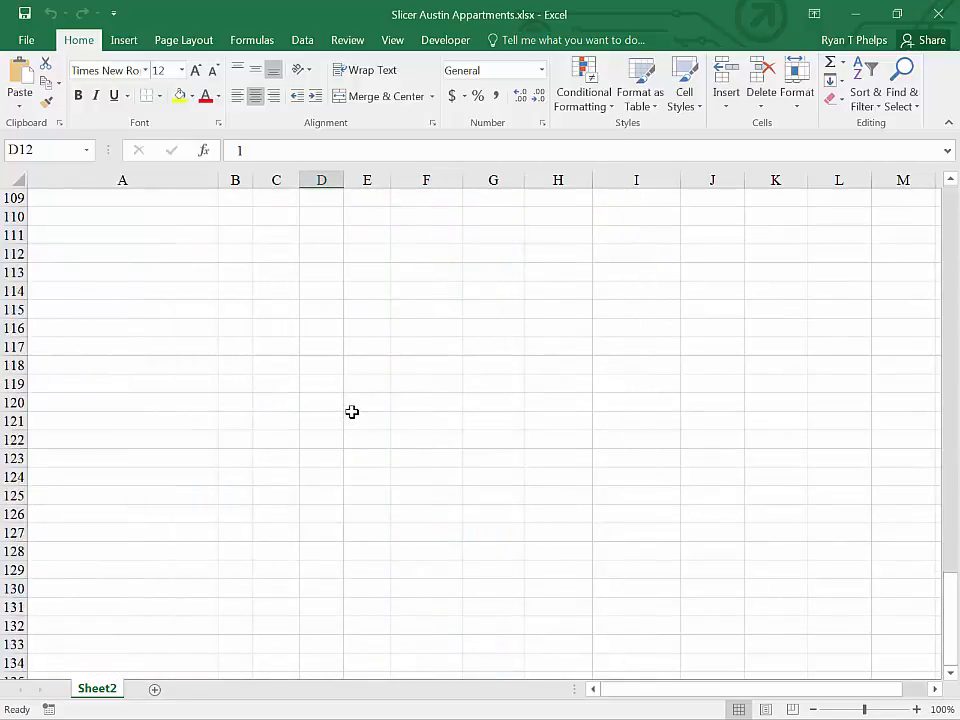
scroll(351, 411, "up", 18)
scroll(352, 412, "up", 18)
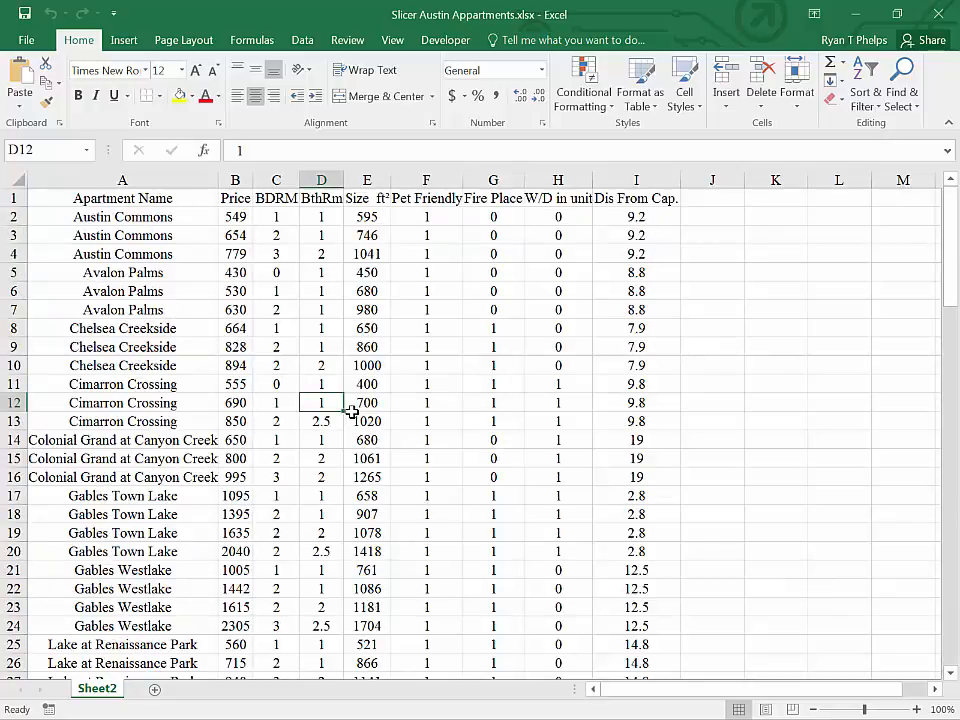
left_click(334, 308)
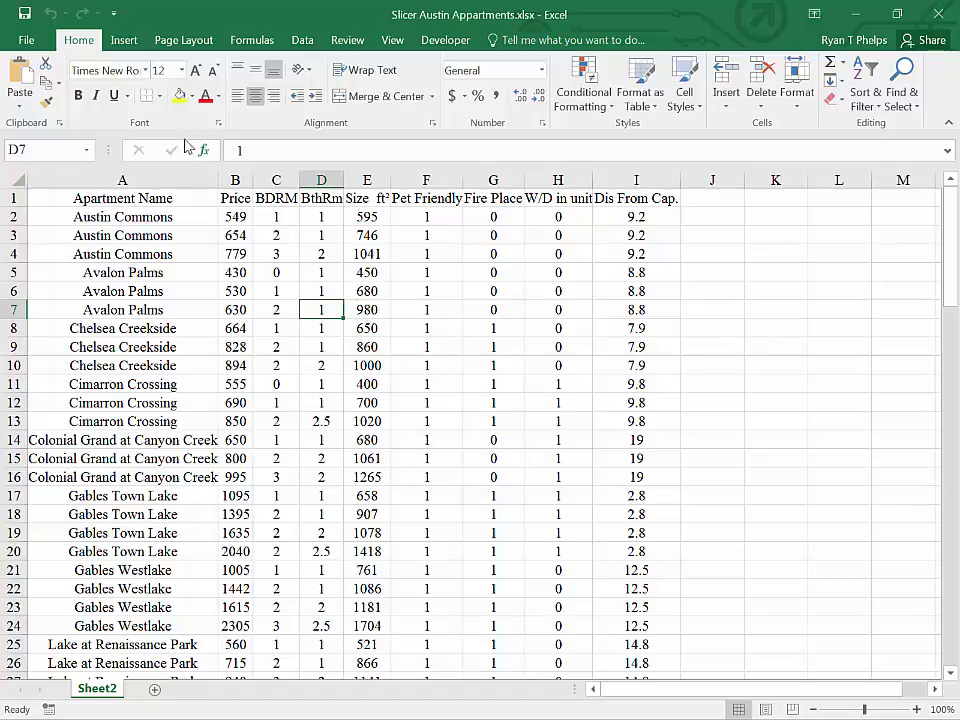
left_click(122, 40)
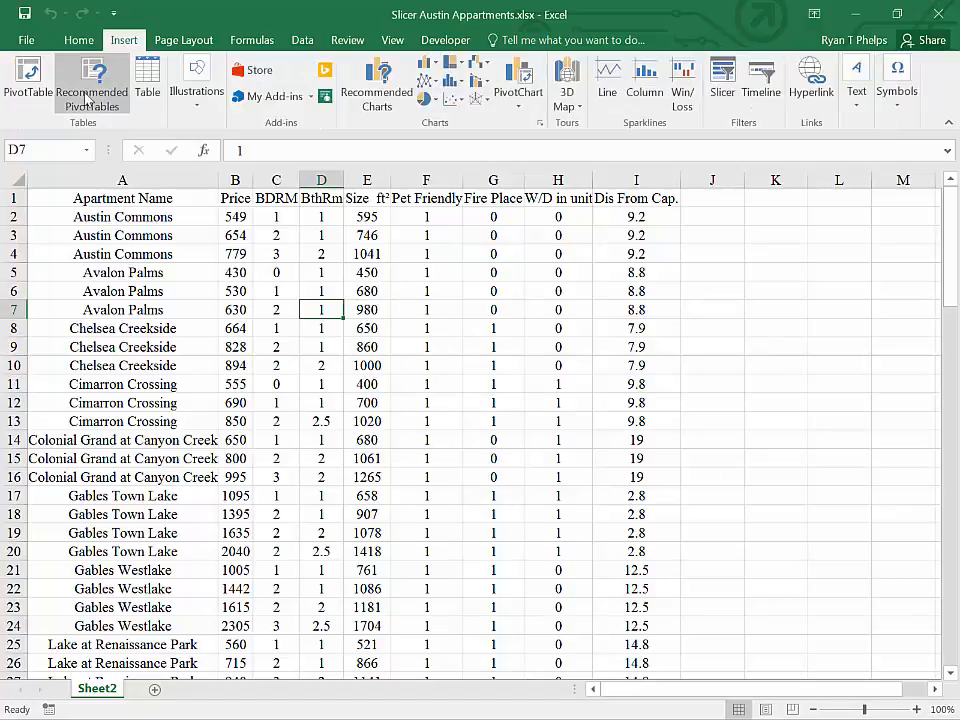
left_click(147, 88)
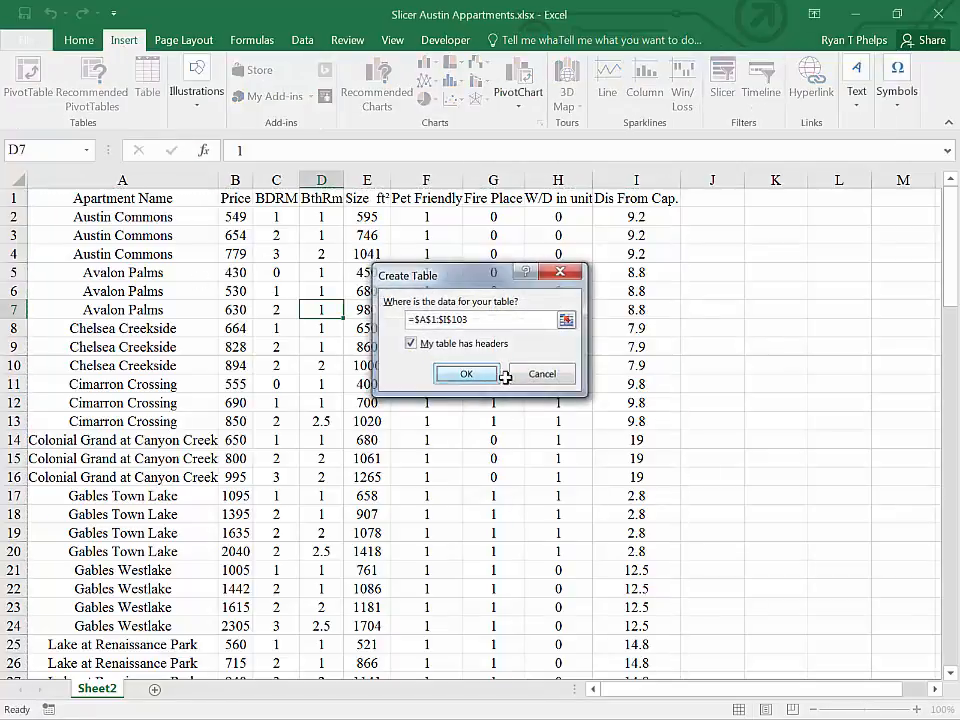
left_click(495, 374)
left_click_drag(951, 262, 949, 200)
left_click(365, 293)
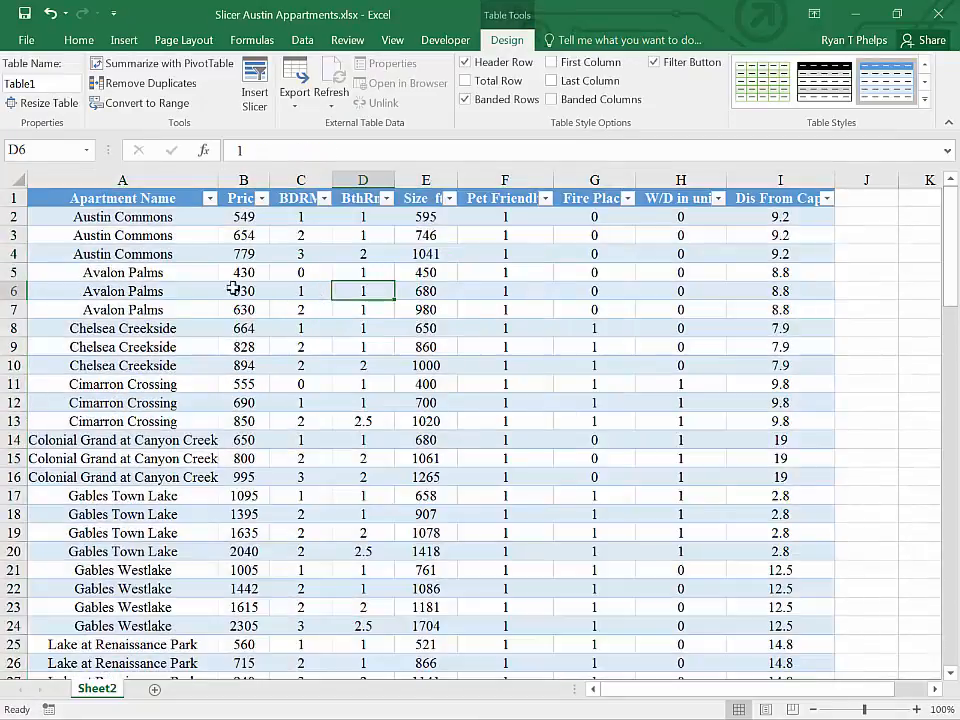
Step: Sort the table by Price from smallest to largest and check the cheapest apartment's details
left_click(236, 254)
left_click(261, 199)
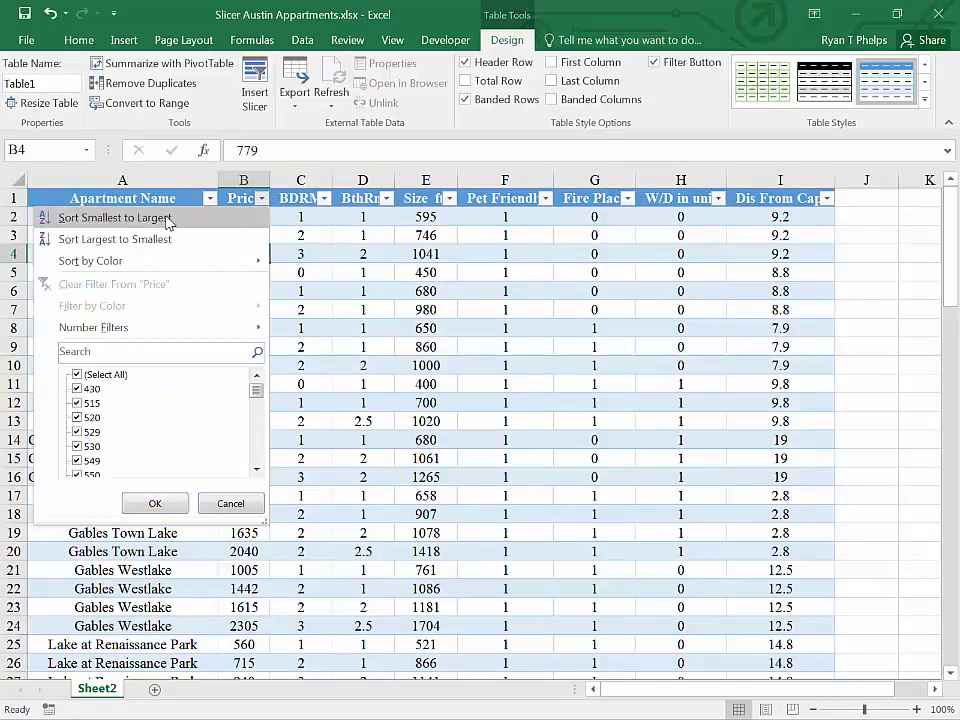
left_click(176, 218)
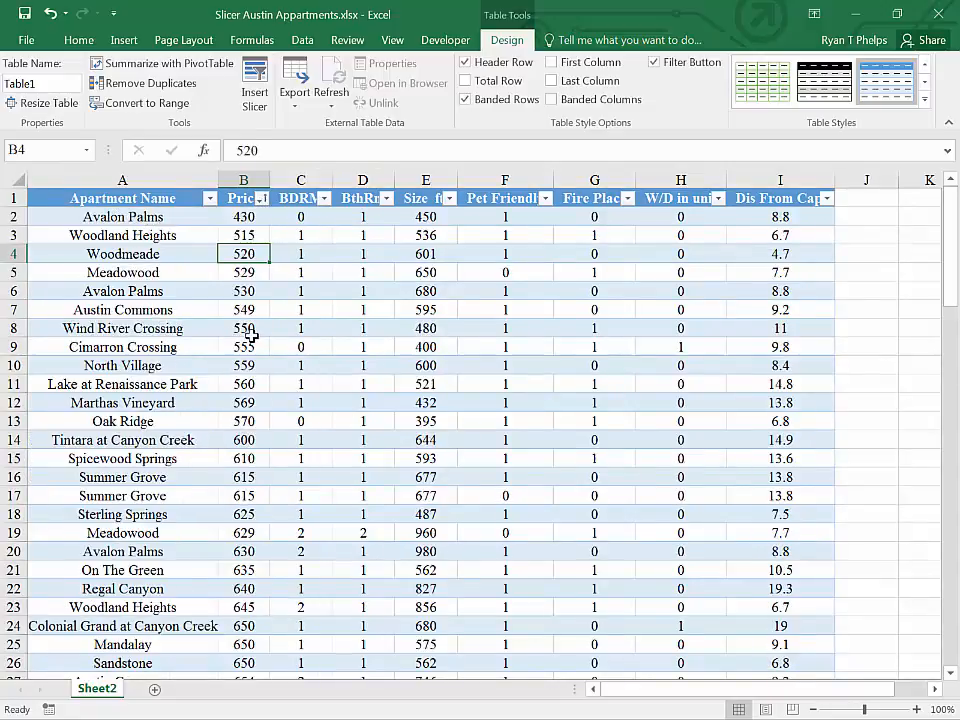
scroll(250, 337, "down", 3)
scroll(251, 332, "up", 3)
left_click(232, 222)
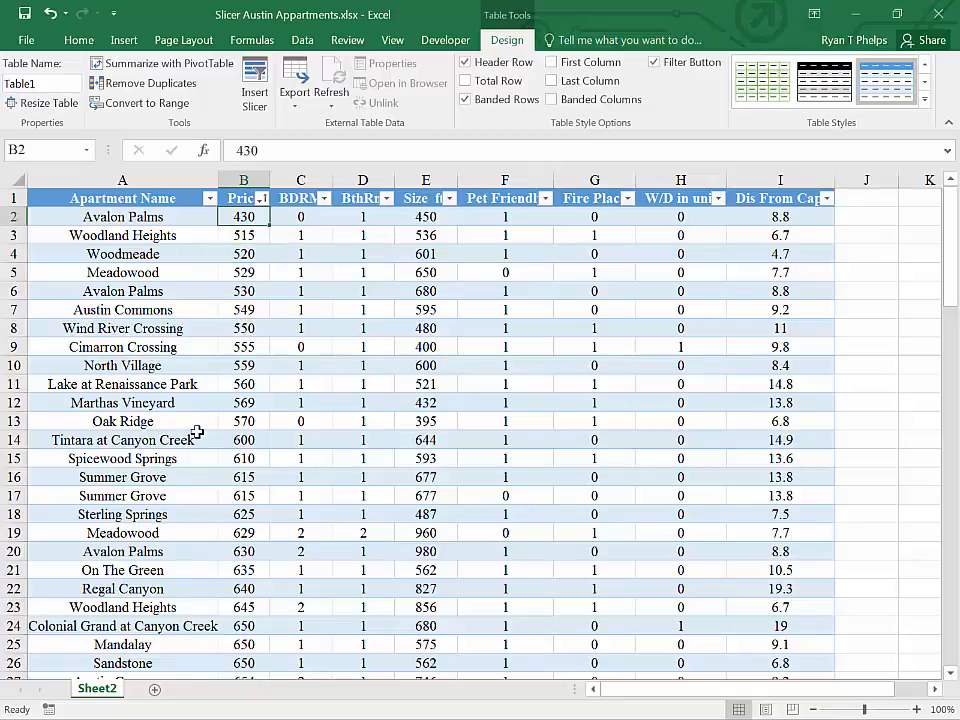
left_click(128, 216)
left_click(301, 218)
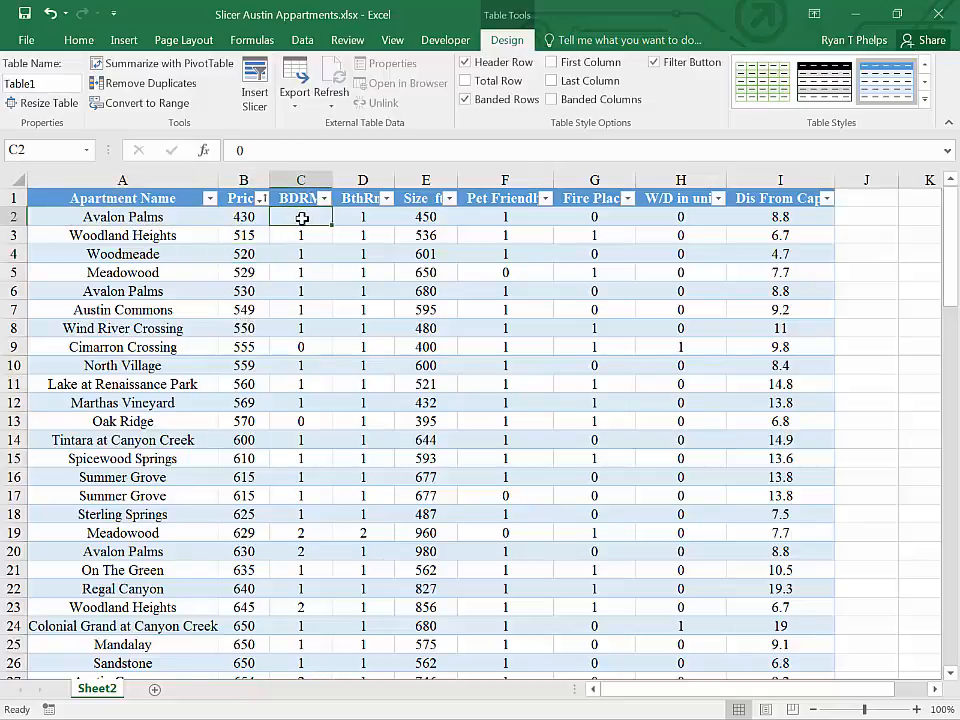
left_click(350, 222)
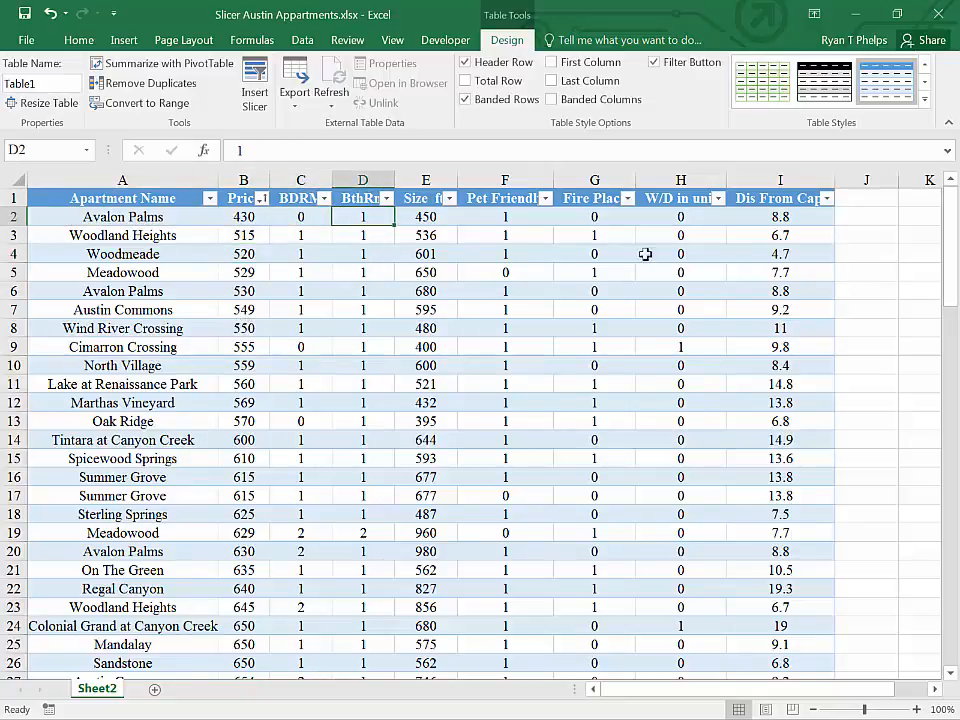
Step: Sort the table by Size ft² from largest to smallest and check the largest apartment's name and price
left_click(449, 198)
left_click(267, 241)
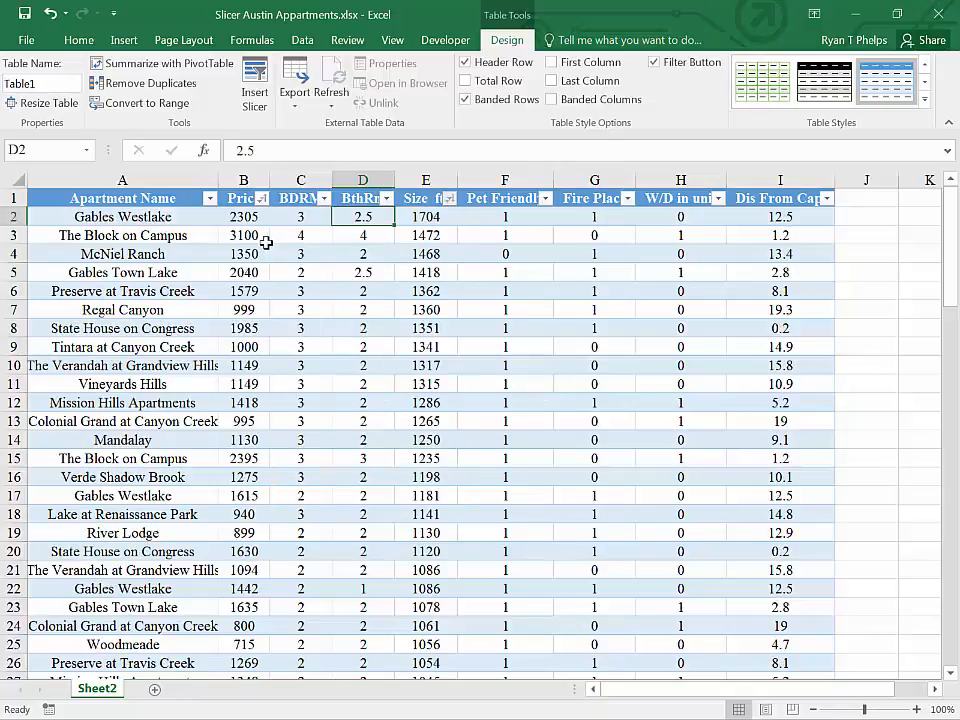
left_click(411, 218)
left_click(163, 221)
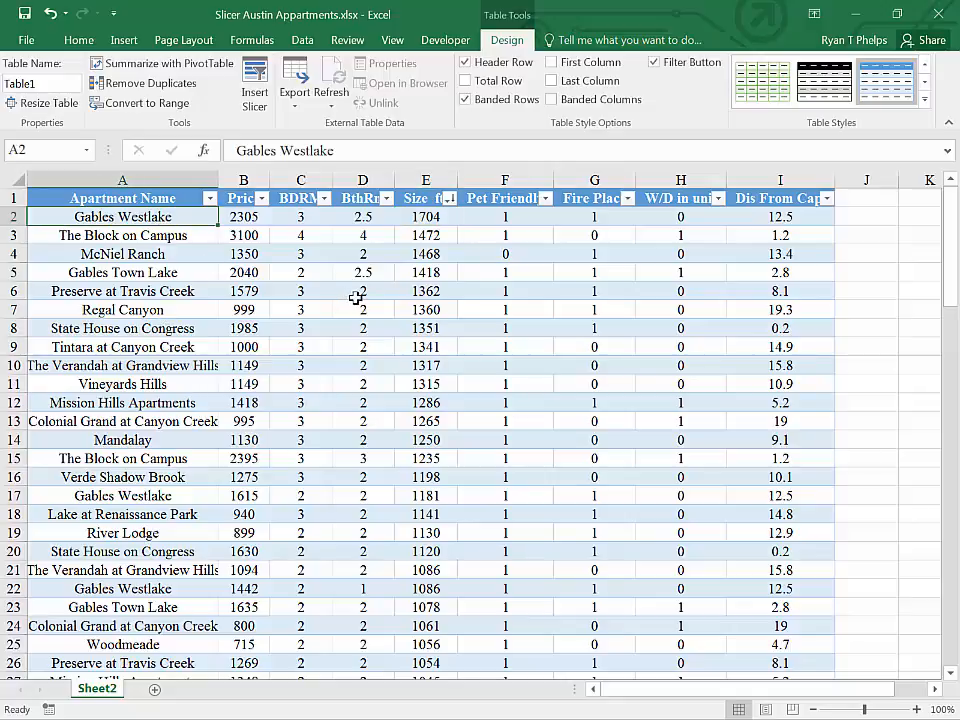
left_click(243, 222)
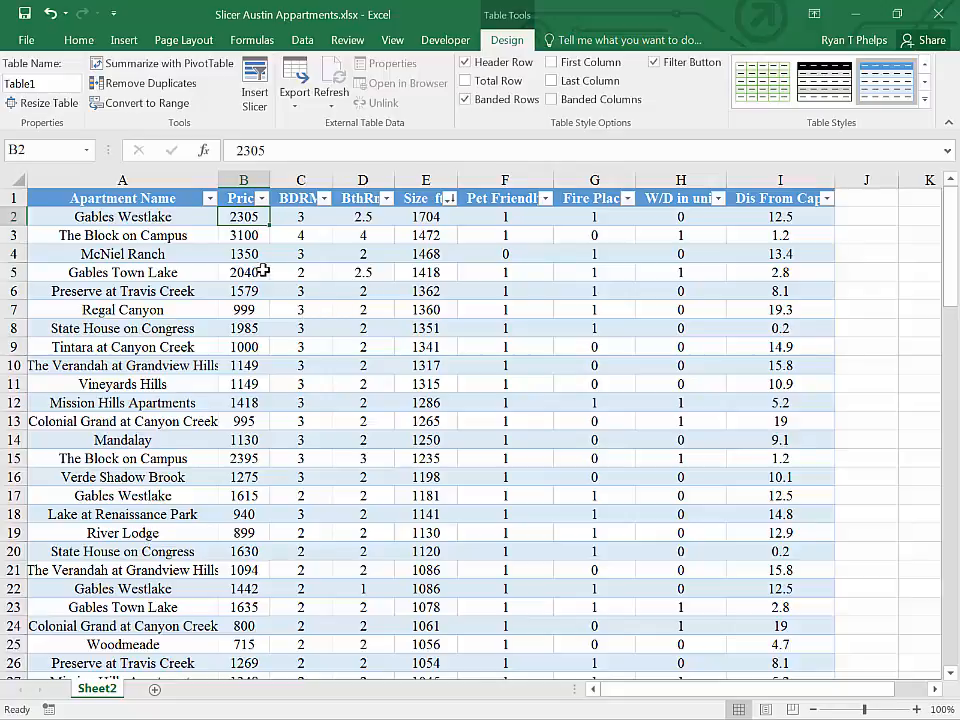
Step: Filter the BDRM column to show only apartments with 2 or 3 bedrooms and look through the list
left_click(260, 199)
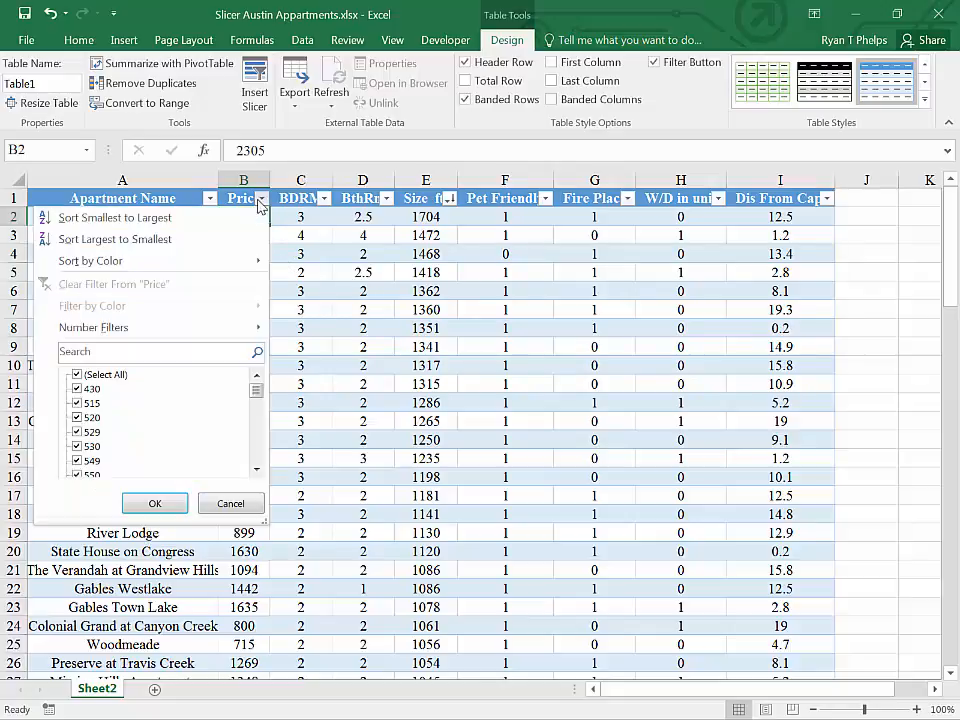
left_click(323, 198)
left_click(323, 198)
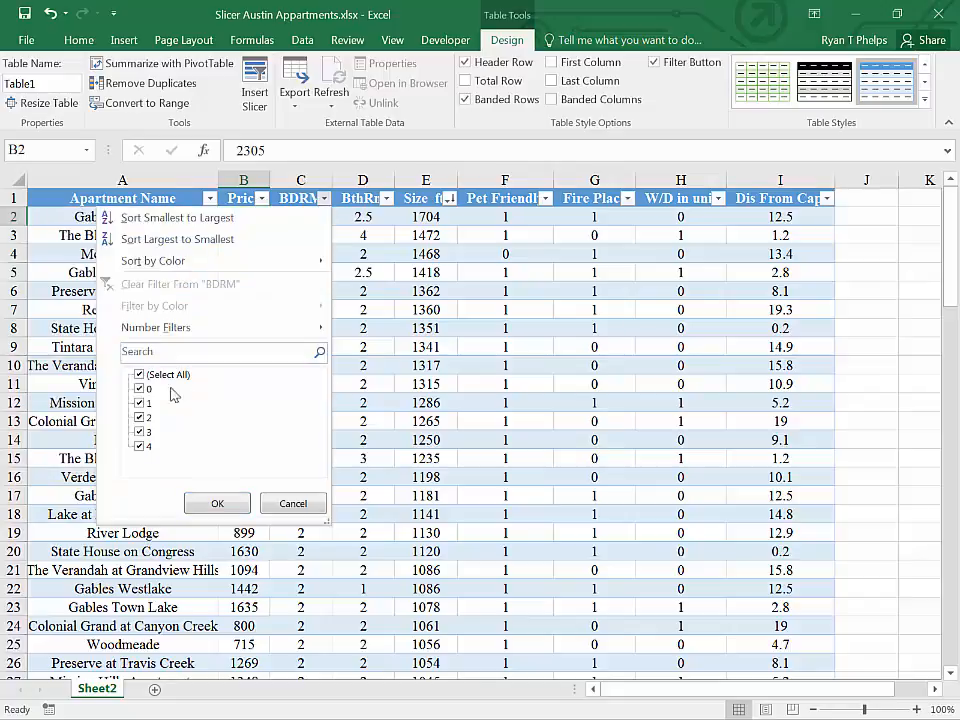
left_click(140, 374)
left_click(140, 431)
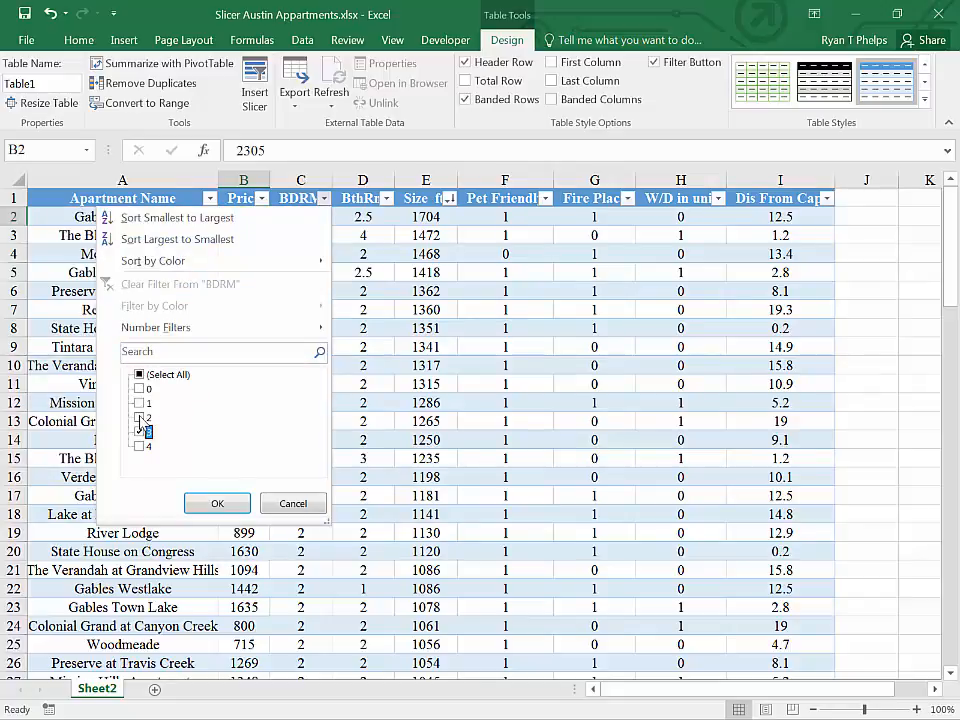
left_click(139, 417)
left_click(213, 504)
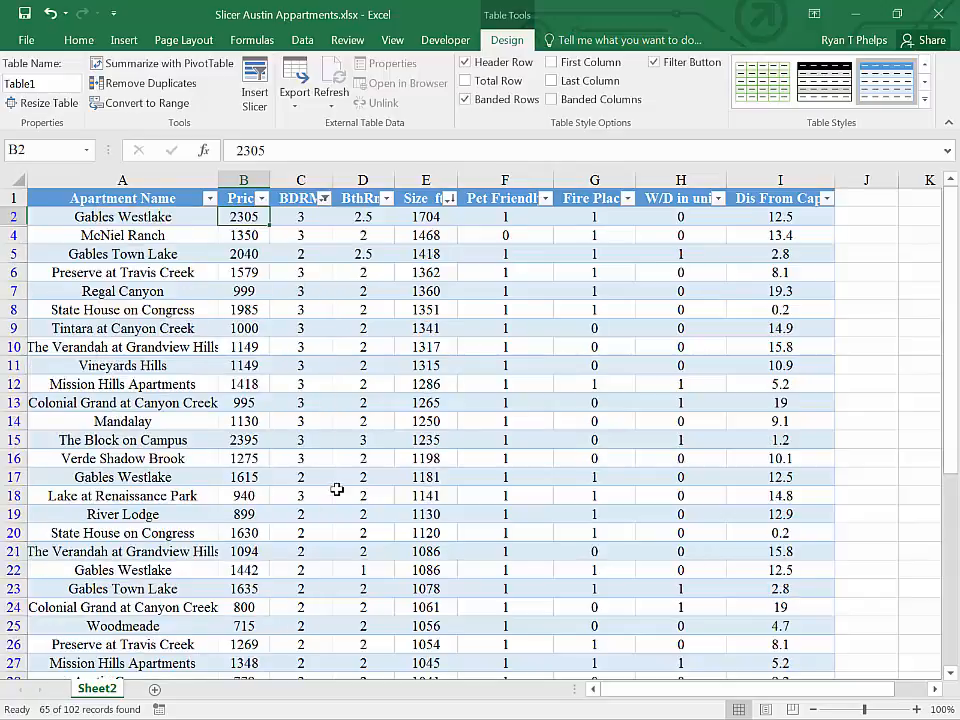
scroll(336, 489, "down", 4)
scroll(336, 489, "down", 8)
scroll(336, 489, "up", 12)
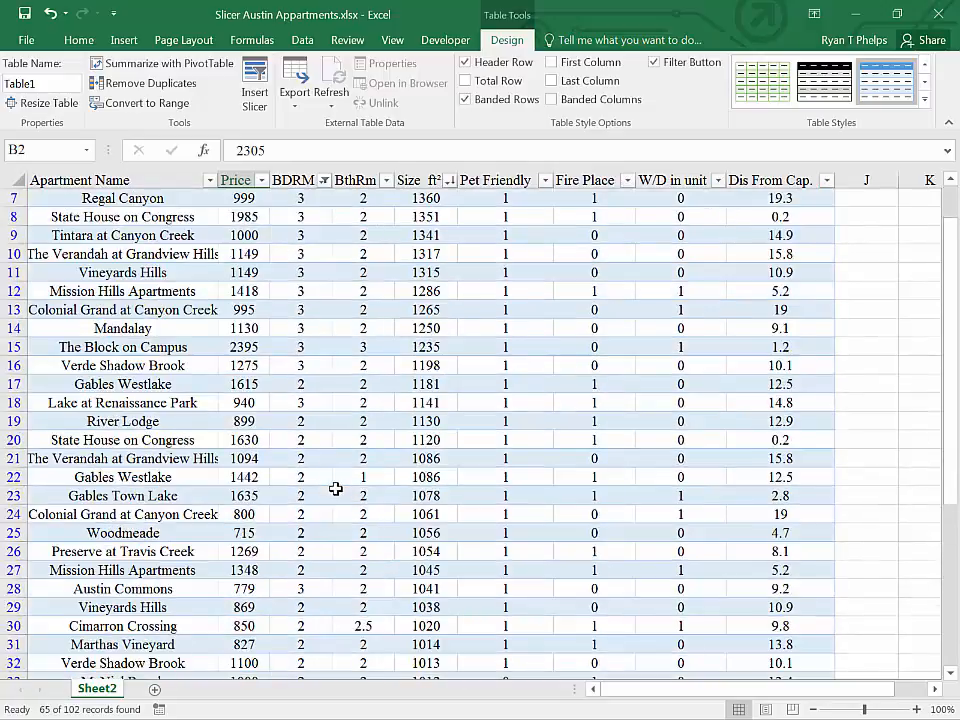
Step: Filter the Pet Friendly column to show only rows with the value 1
left_click(545, 198)
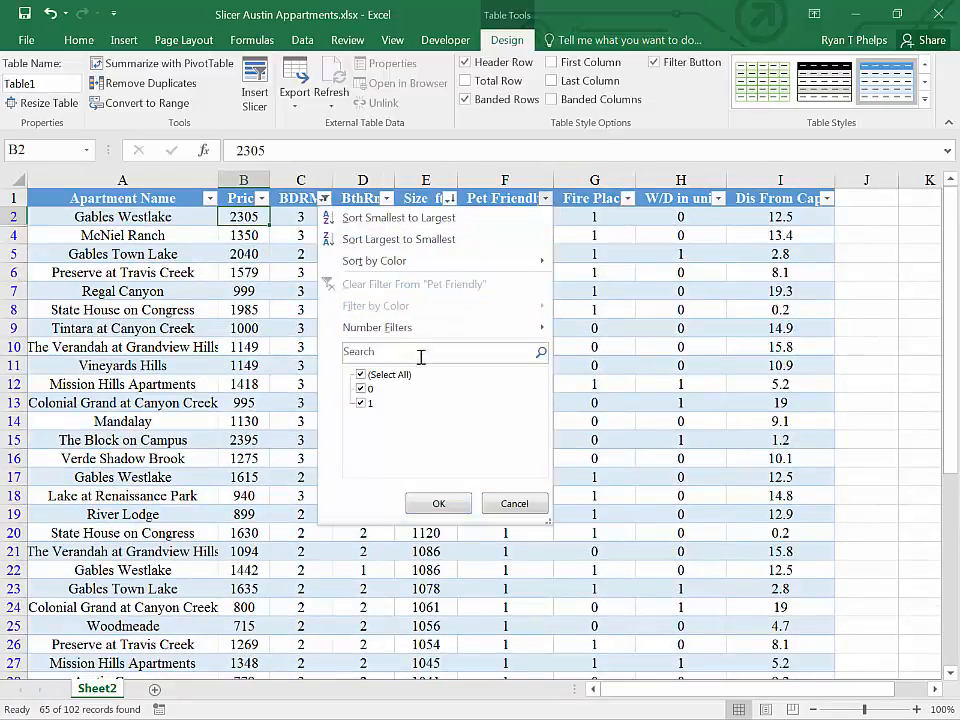
left_click(378, 374)
left_click(362, 403)
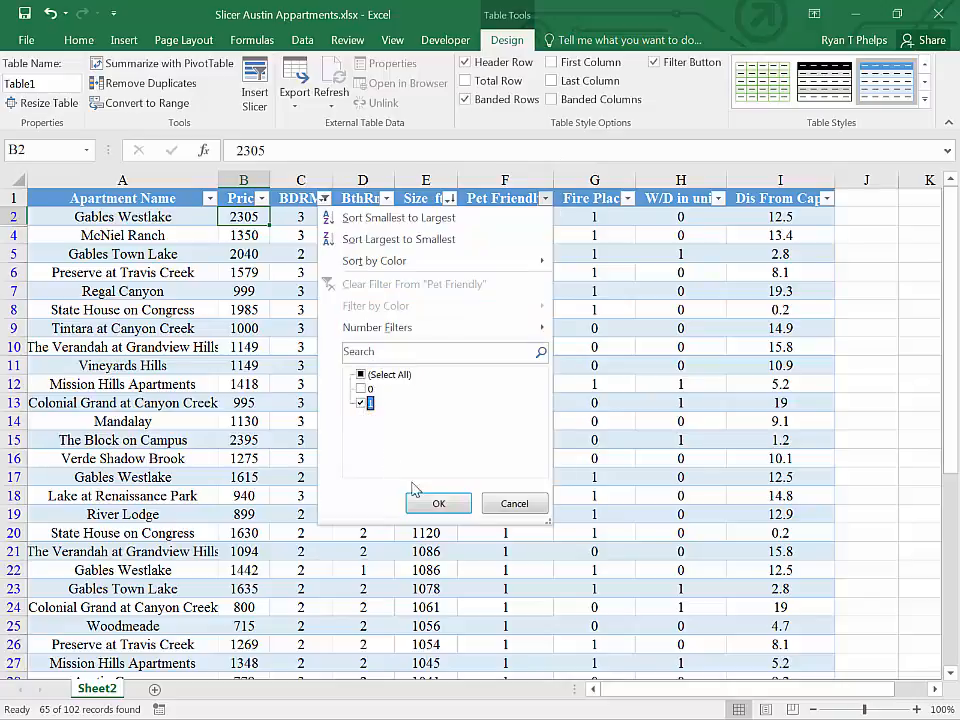
left_click(437, 502)
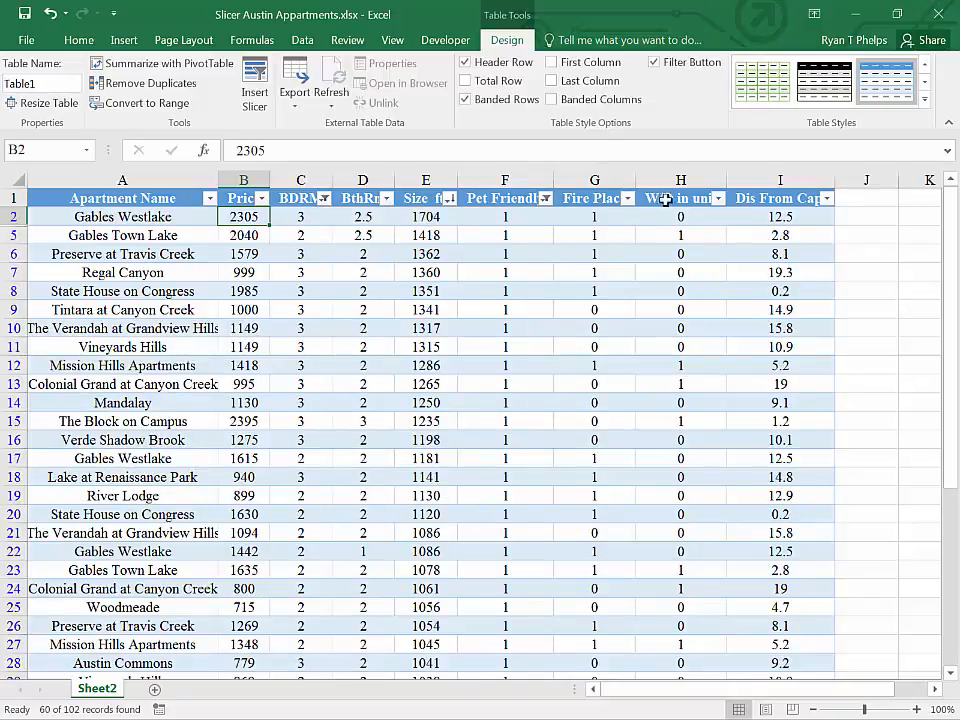
Step: Filter the W/D in unit column to show only the value 1 and check the remaining apartments' prices
left_click(719, 198)
left_click(533, 375)
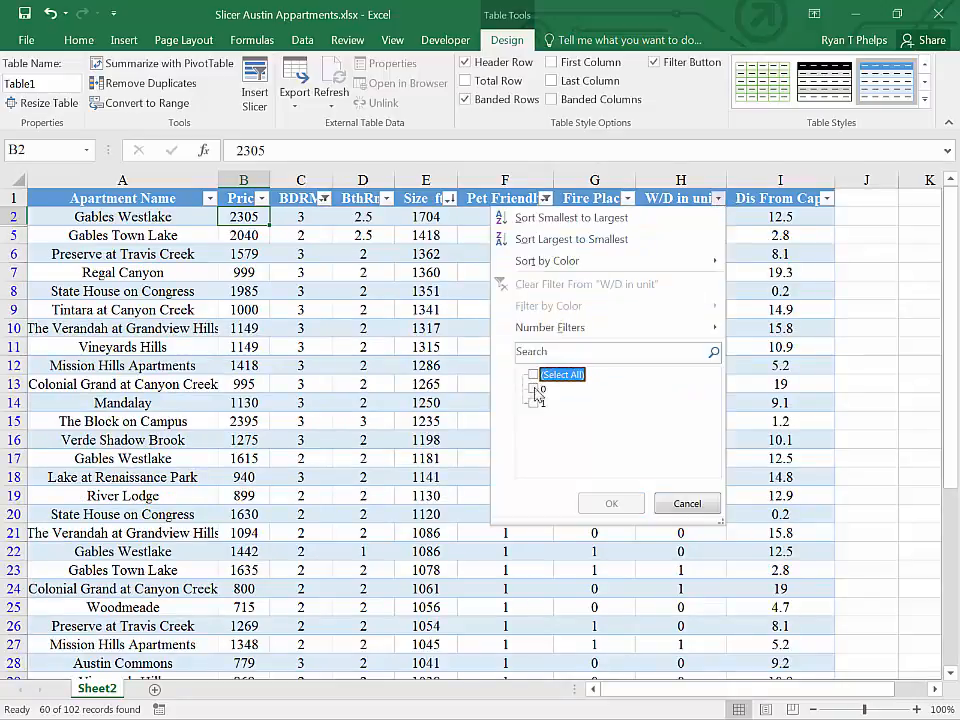
left_click(533, 403)
left_click(609, 503)
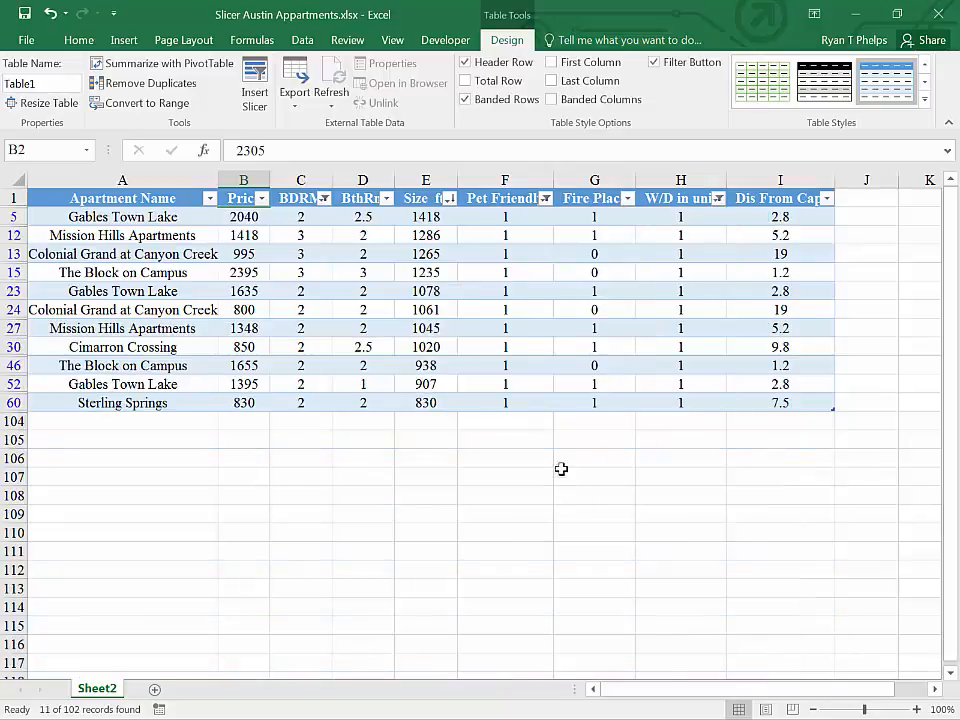
left_click(505, 310)
left_click(223, 311)
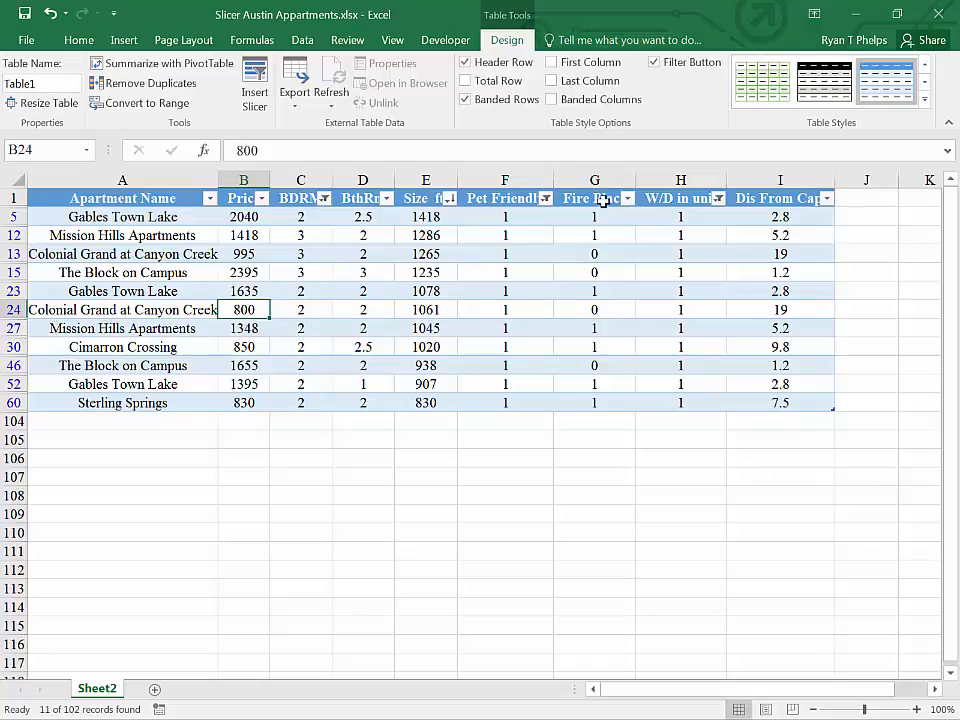
Step: Filter the Dis From Cap. column to exclude the distances 5.2, 7.5 and 9.8
left_click(826, 198)
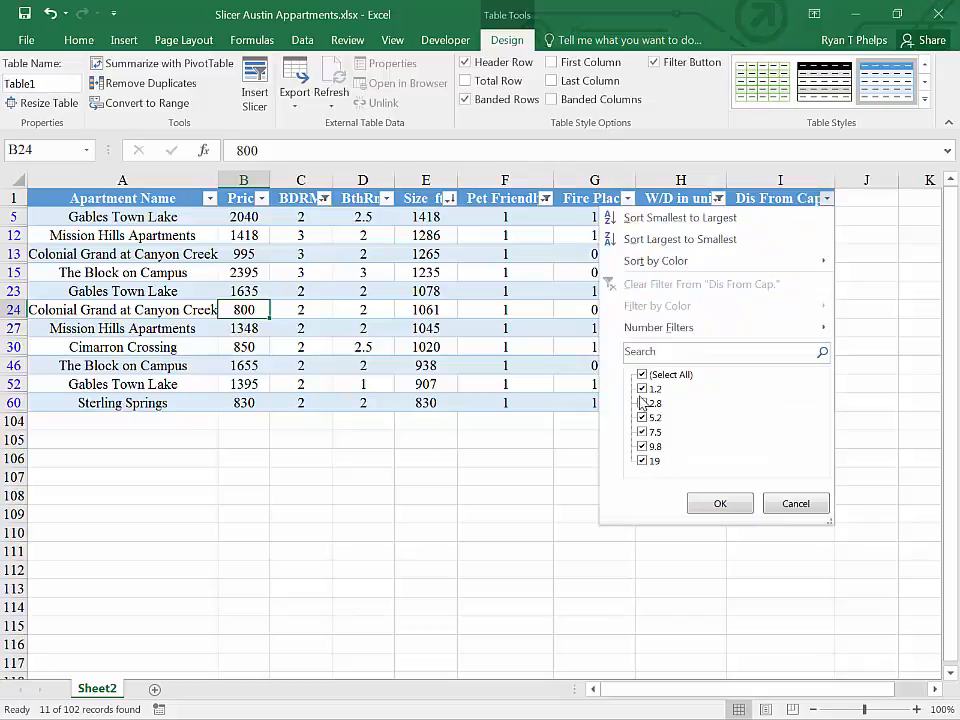
left_click(644, 446)
left_click(645, 432)
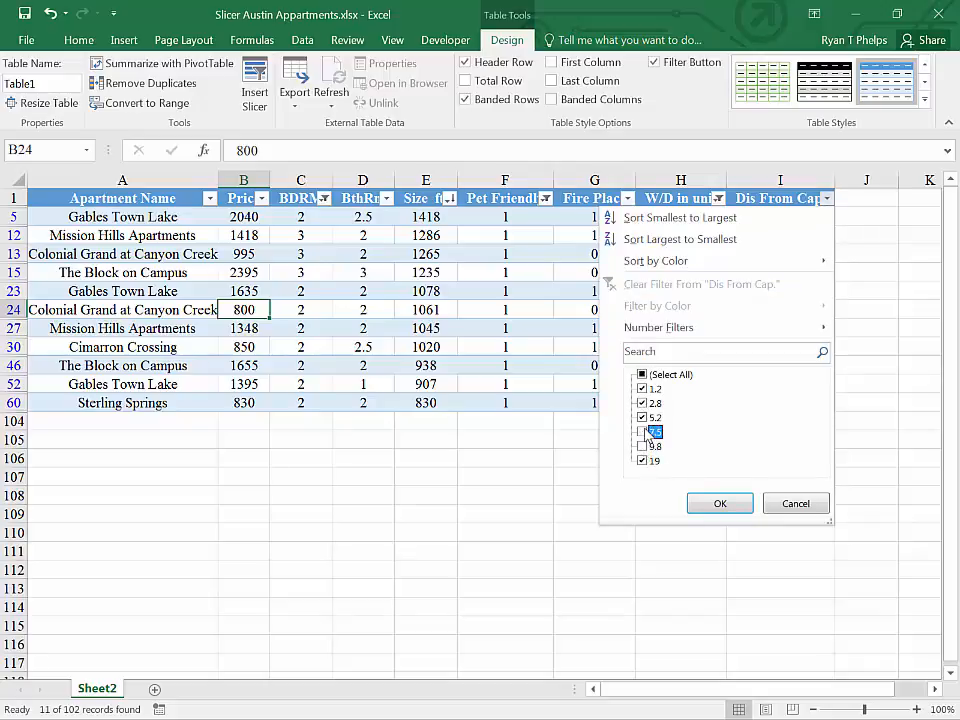
left_click(716, 503)
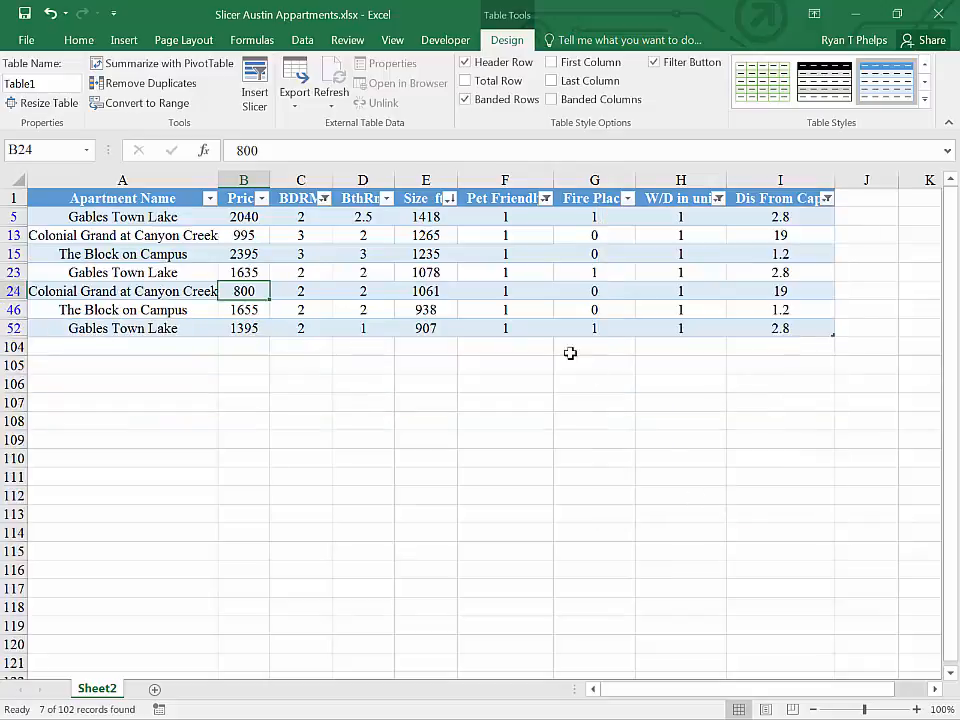
Step: Clear the filter from the Pet Friendly column
left_click(547, 292)
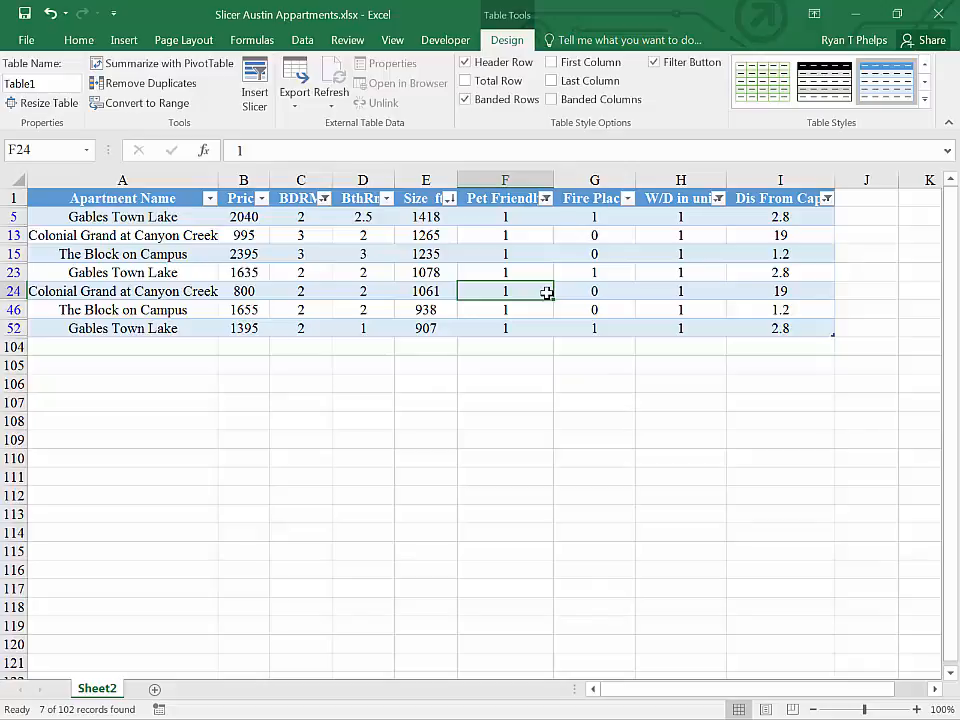
left_click(545, 198)
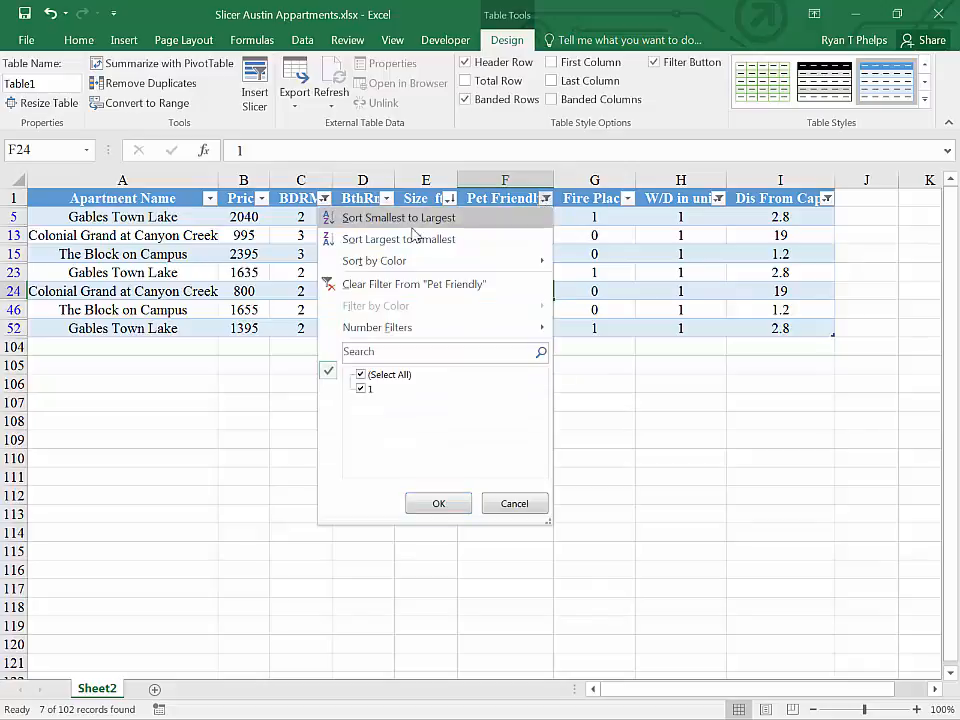
left_click(336, 283)
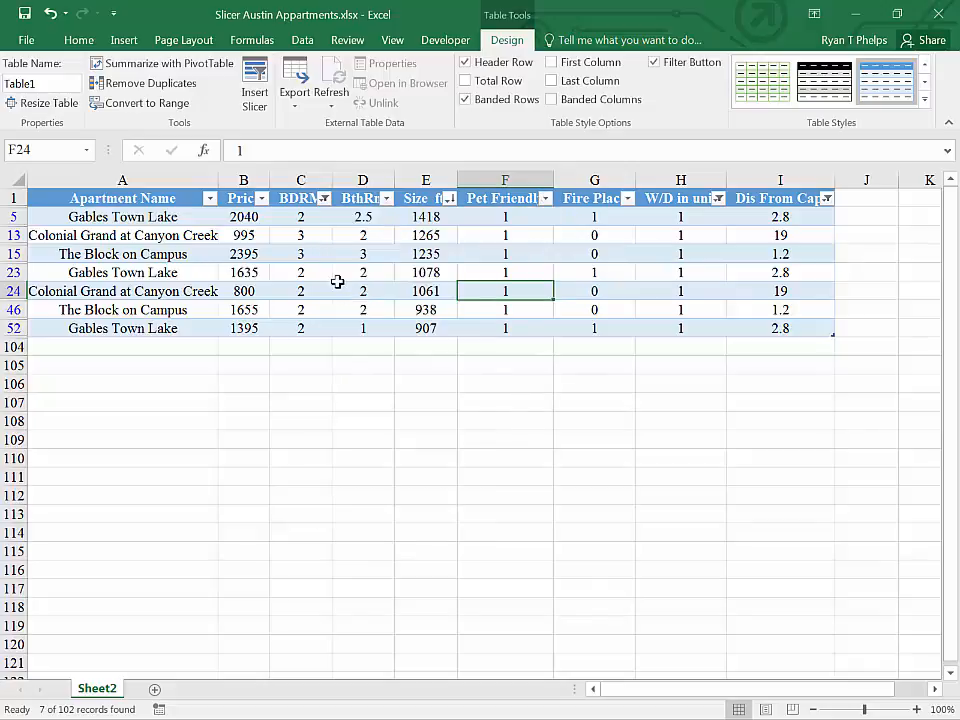
Step: Clear all remaining filters and the sort state from the table and look through the full apartment list
left_click(558, 273)
left_click(302, 40)
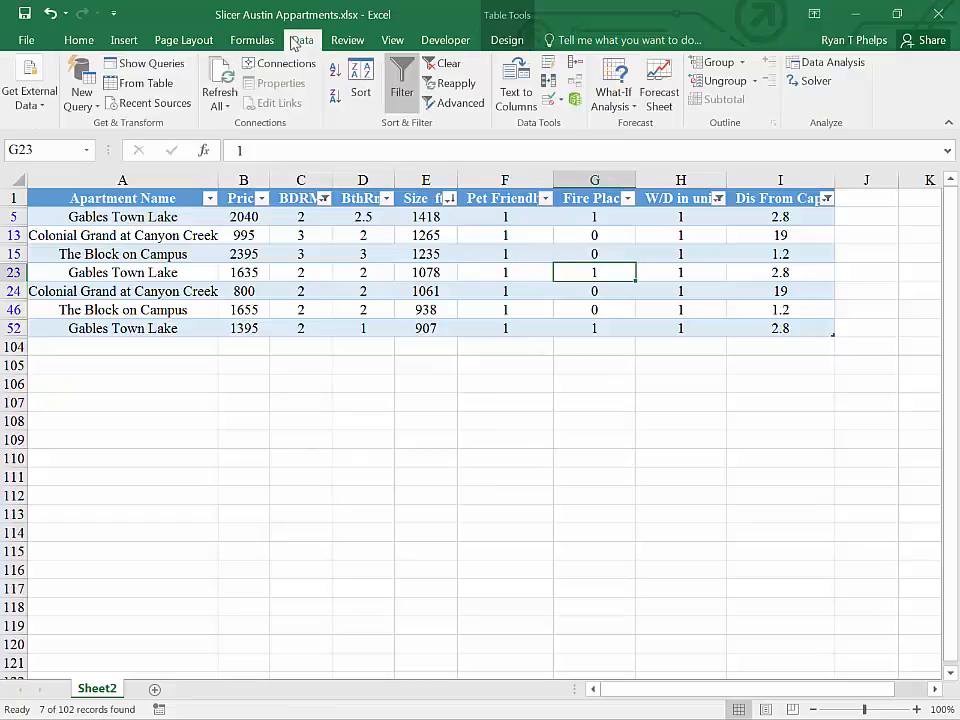
left_click(452, 68)
left_click(436, 344)
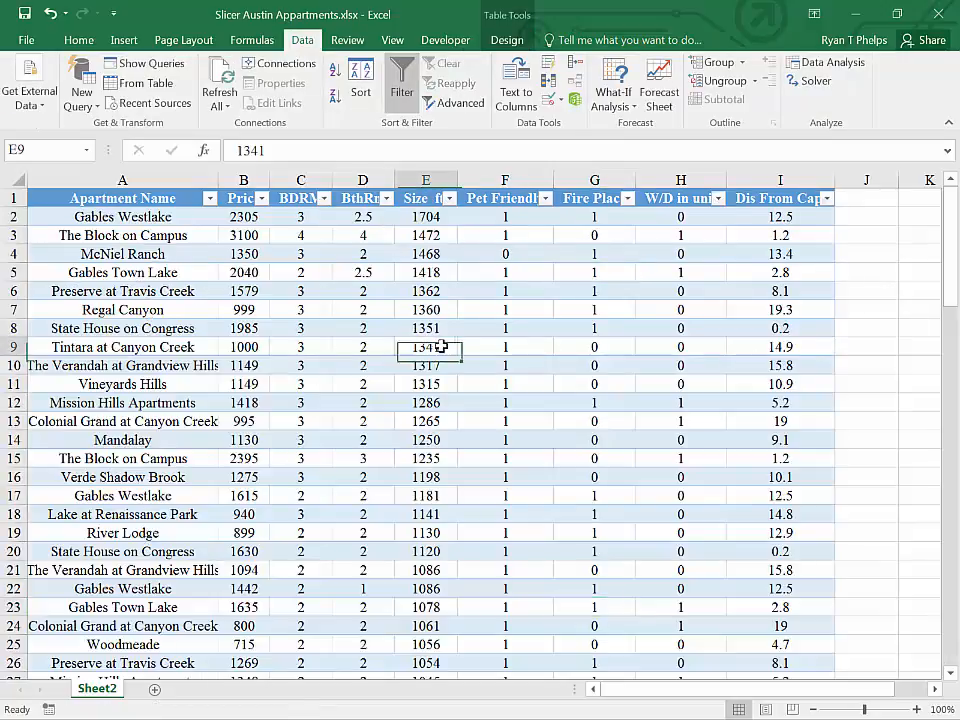
scroll(435, 345, "down", 4)
scroll(436, 344, "down", 2)
scroll(436, 344, "up", 7)
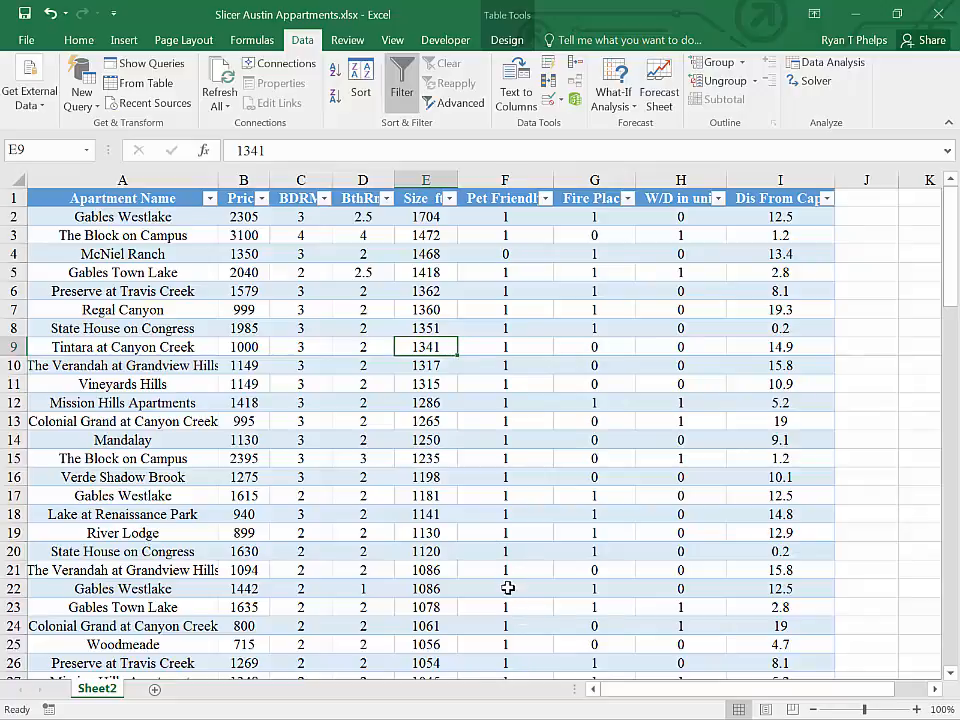
left_click_drag(758, 689, 797, 697)
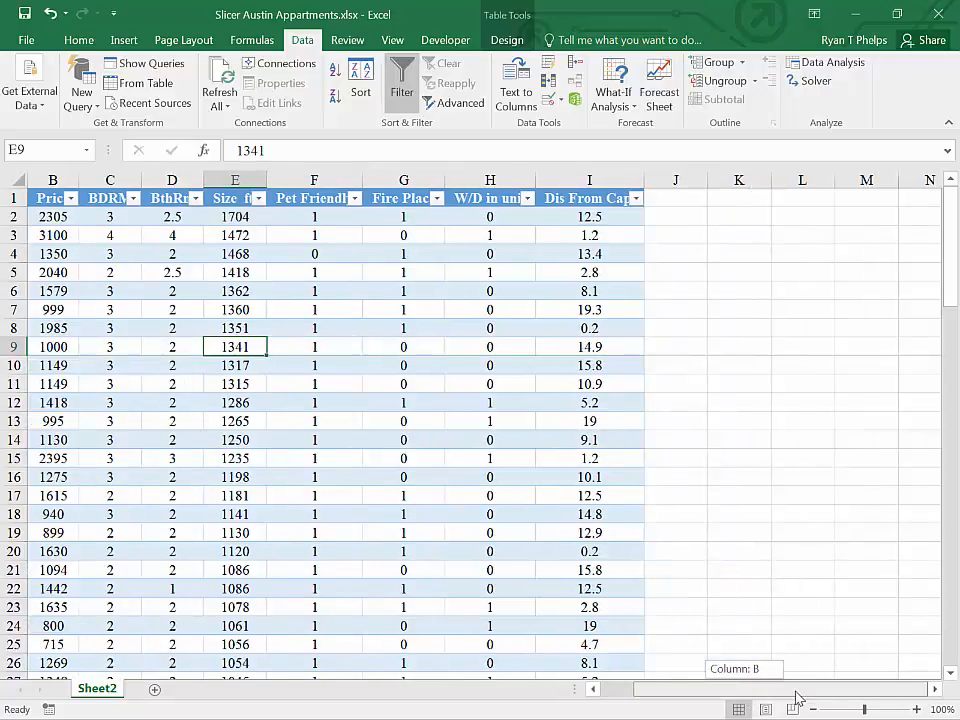
left_click(124, 40)
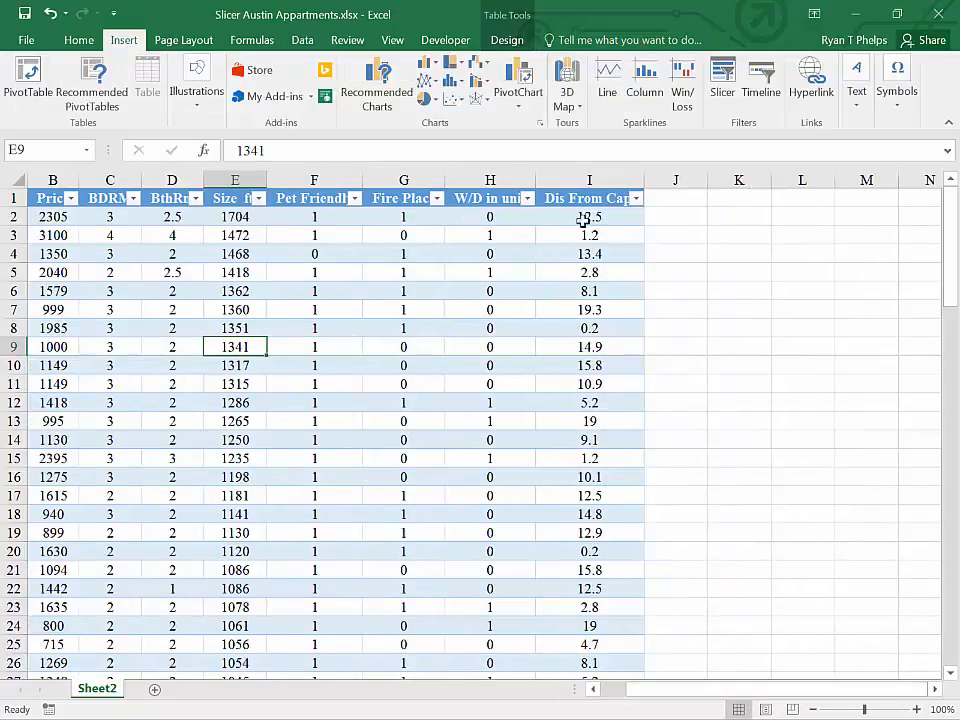
left_click(722, 85)
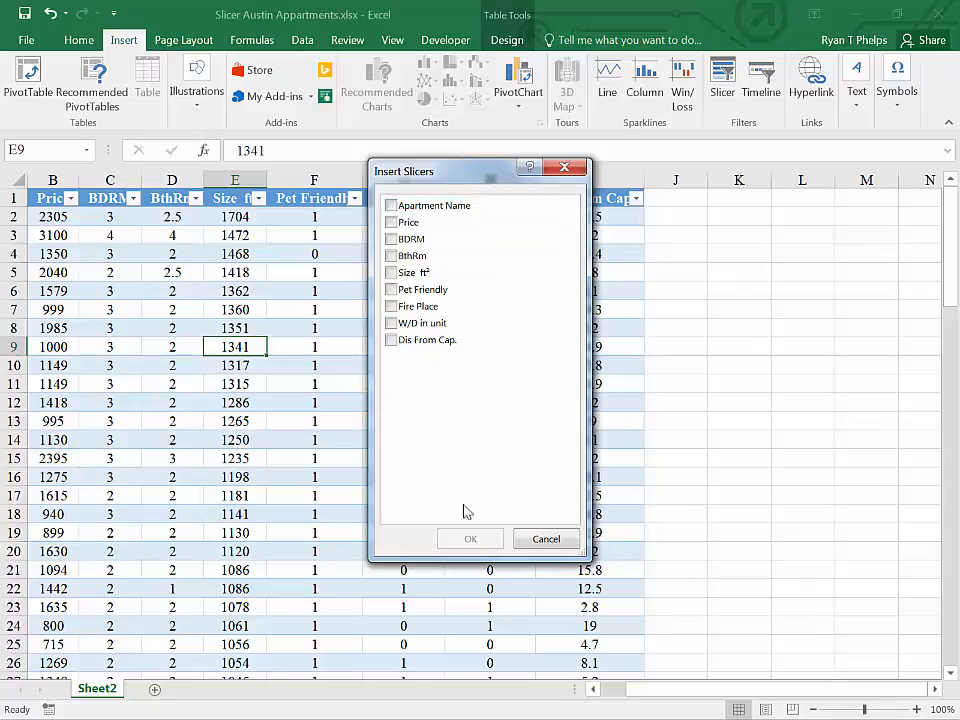
left_click(549, 549)
left_click(677, 326)
left_click(712, 317)
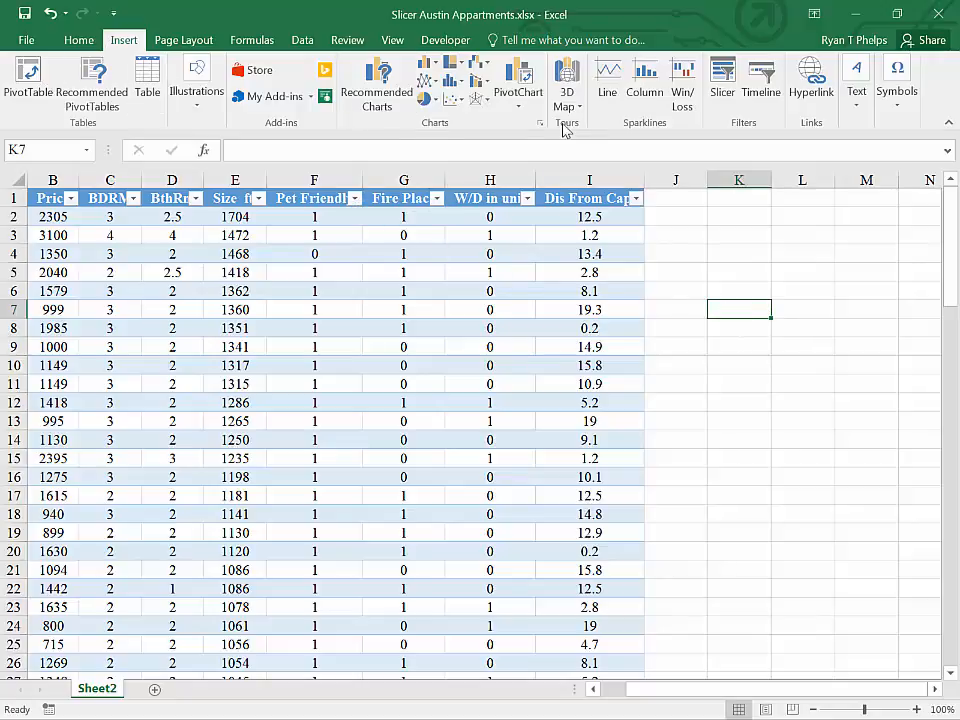
left_click(722, 85)
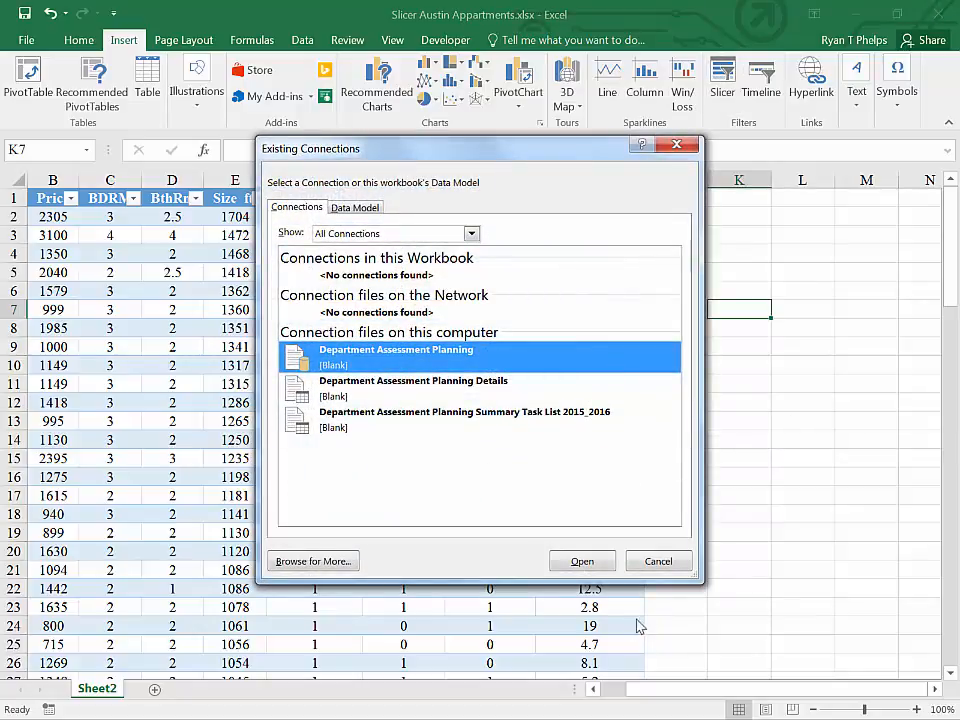
left_click(660, 566)
Step: Insert slicers for BthRm, Pet Friendly, Fire Place, W/D in unit and Dis From Cap. for the apartments table
left_click(330, 365)
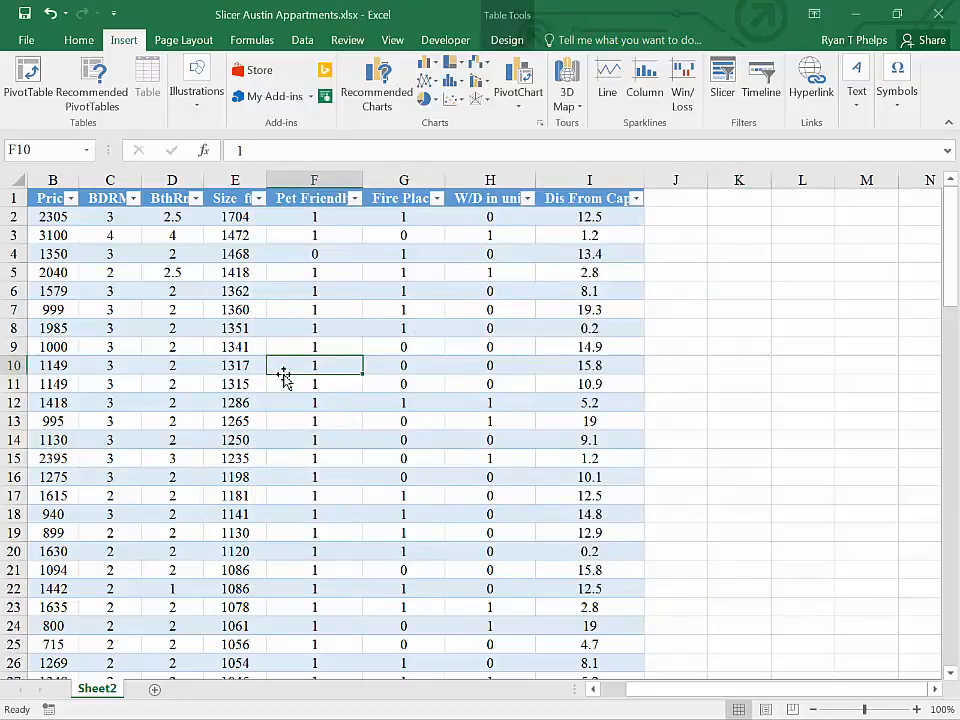
left_click(720, 72)
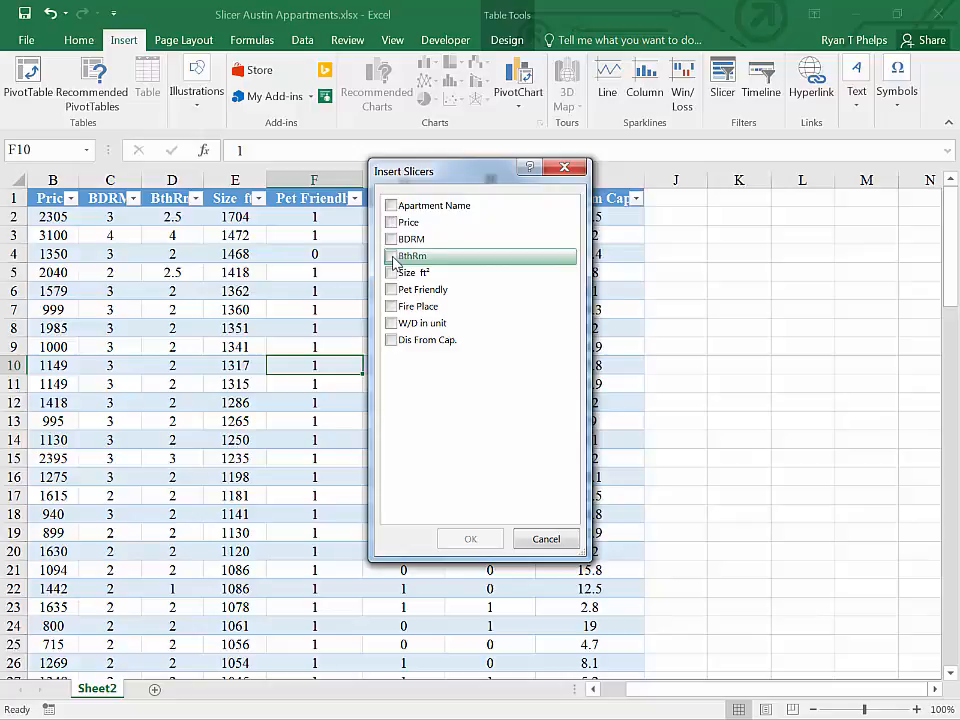
left_click(391, 256)
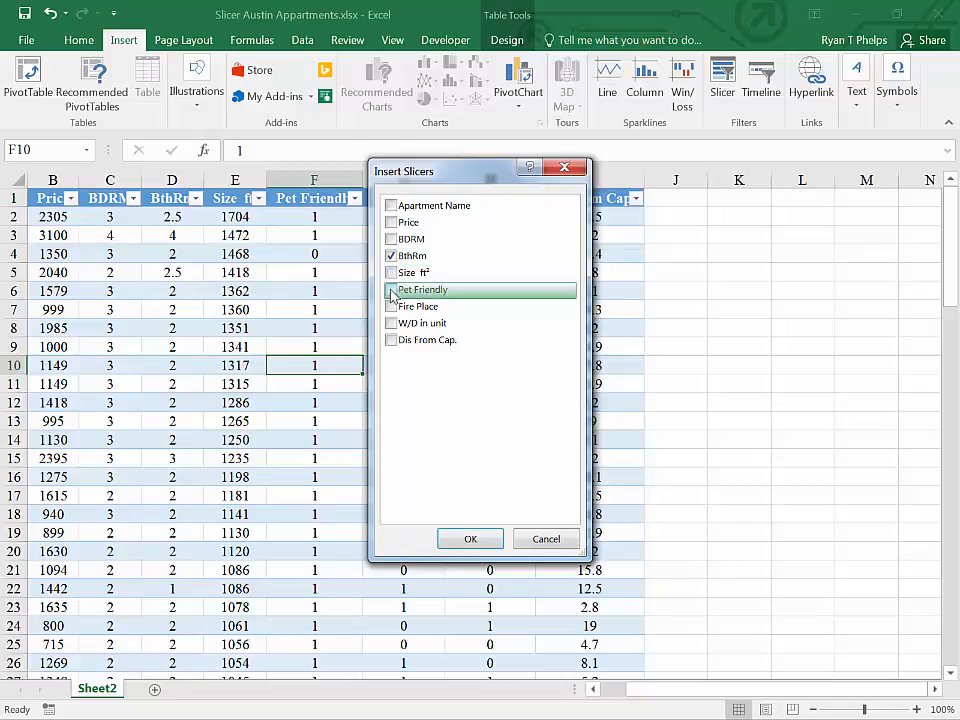
left_click(391, 290)
left_click(391, 306)
left_click(391, 323)
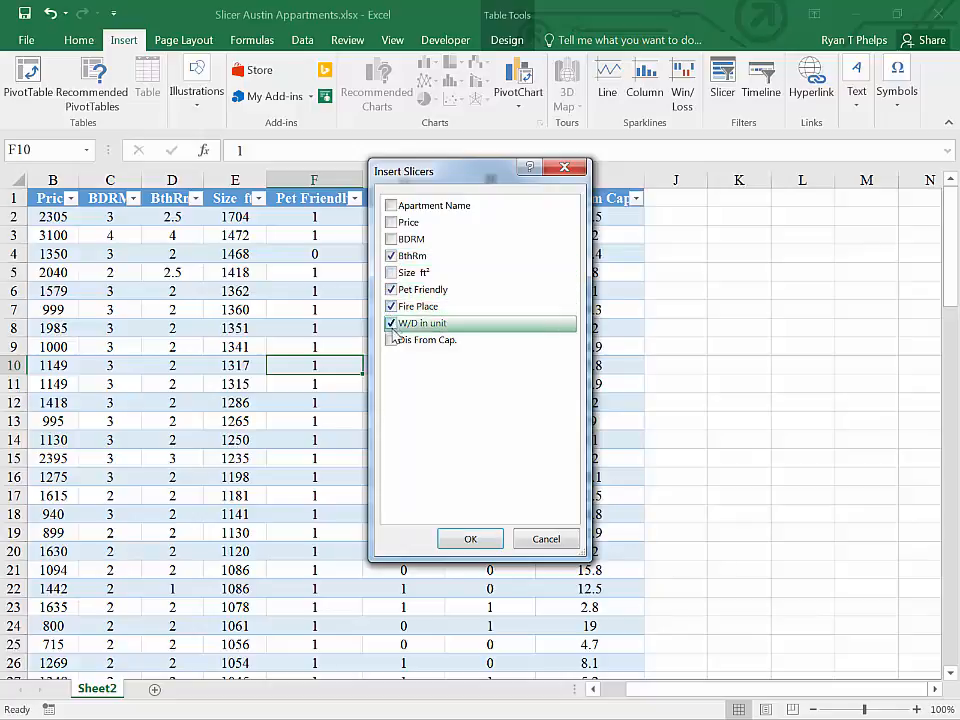
left_click(392, 341)
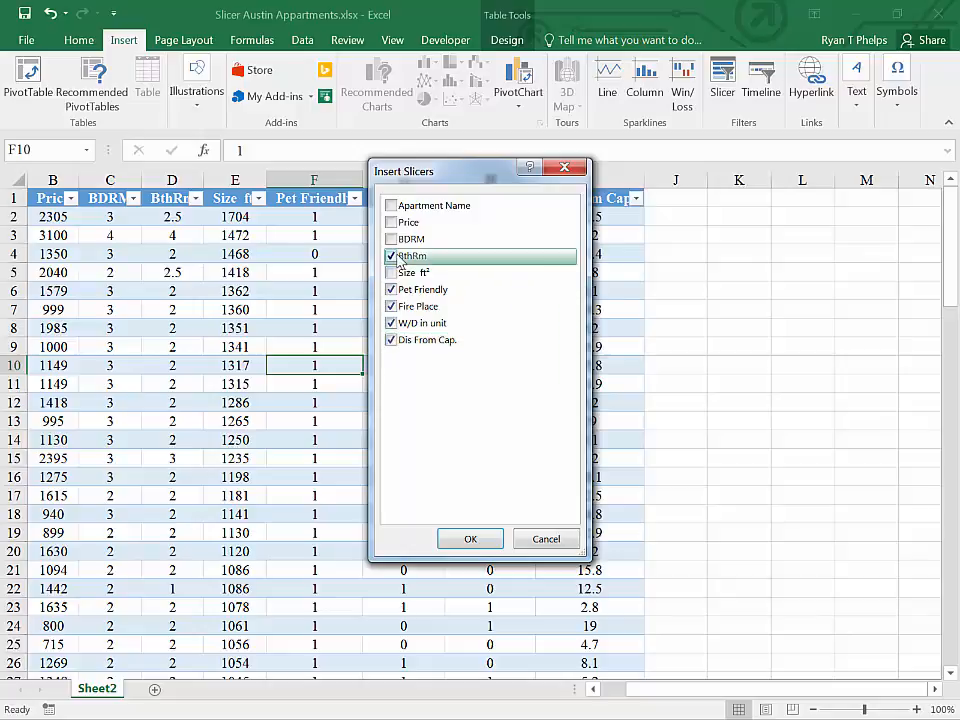
left_click(468, 545)
Step: Arrange the slicers beside the table, with BthRm, Pet Friendly and Fire Place in one column and Dis From Cap. and W/D in unit in another
left_click_drag(422, 242, 748, 206)
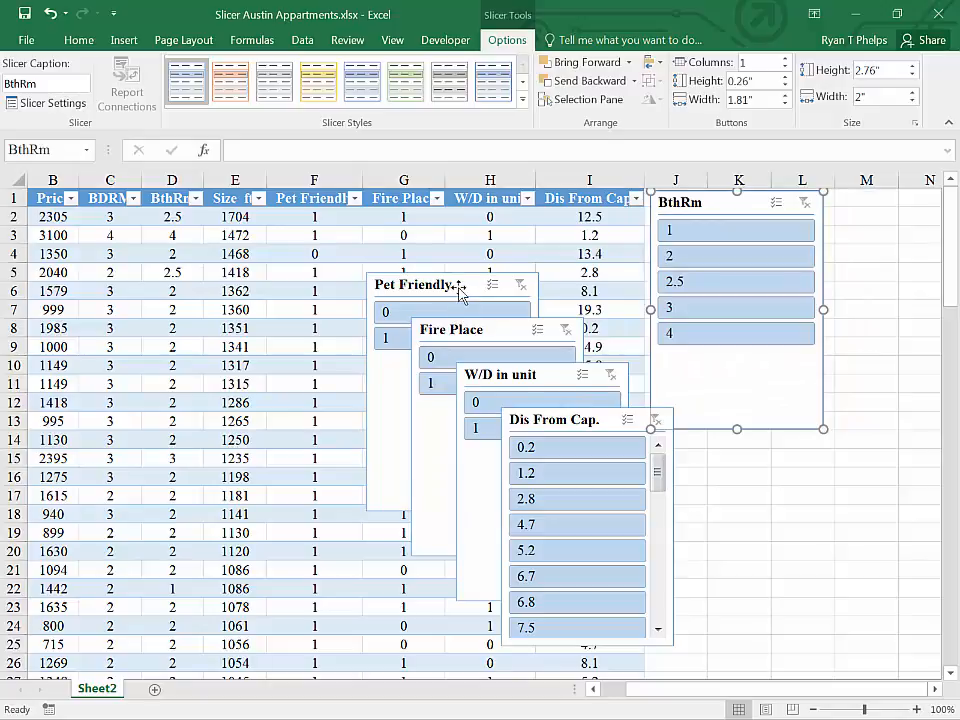
left_click_drag(459, 285, 739, 447)
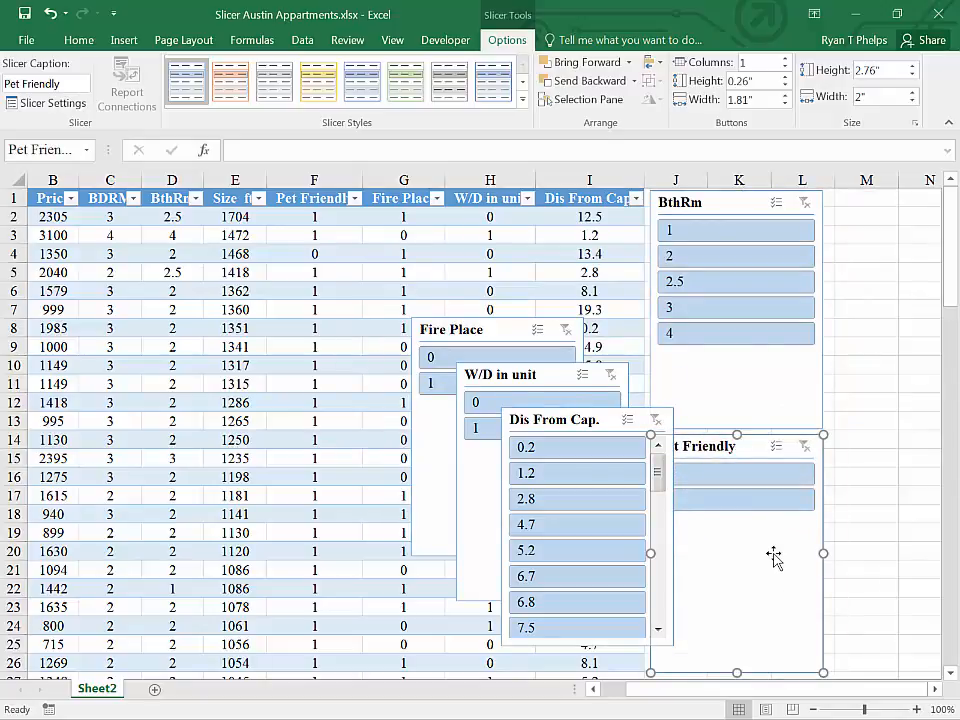
left_click(853, 525)
scroll(853, 527, "down", 2, "ctrl")
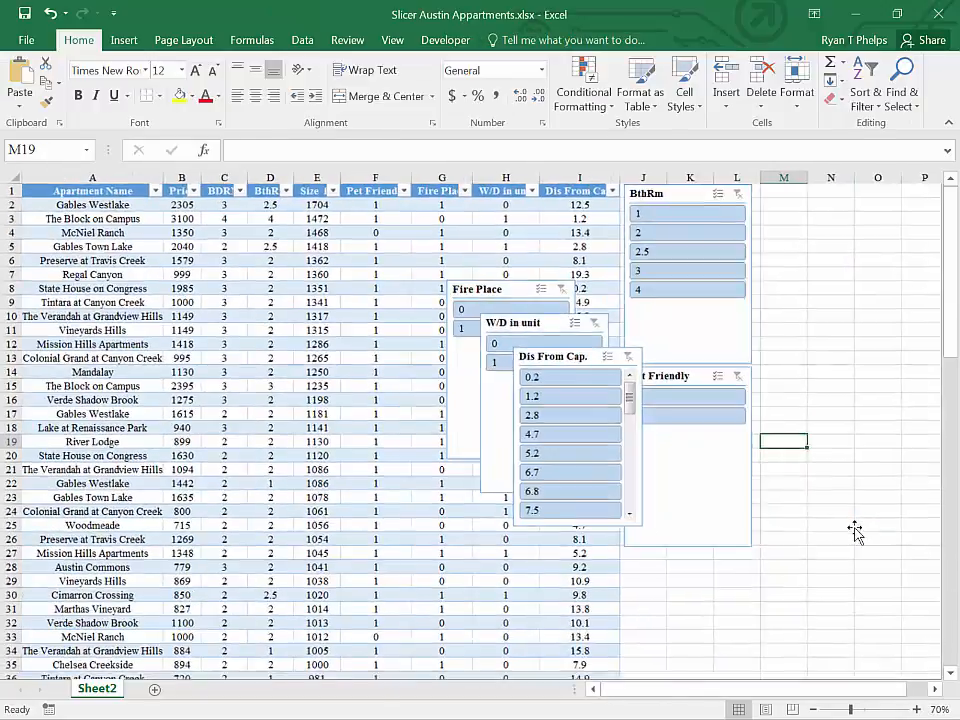
left_click_drag(563, 356, 791, 200)
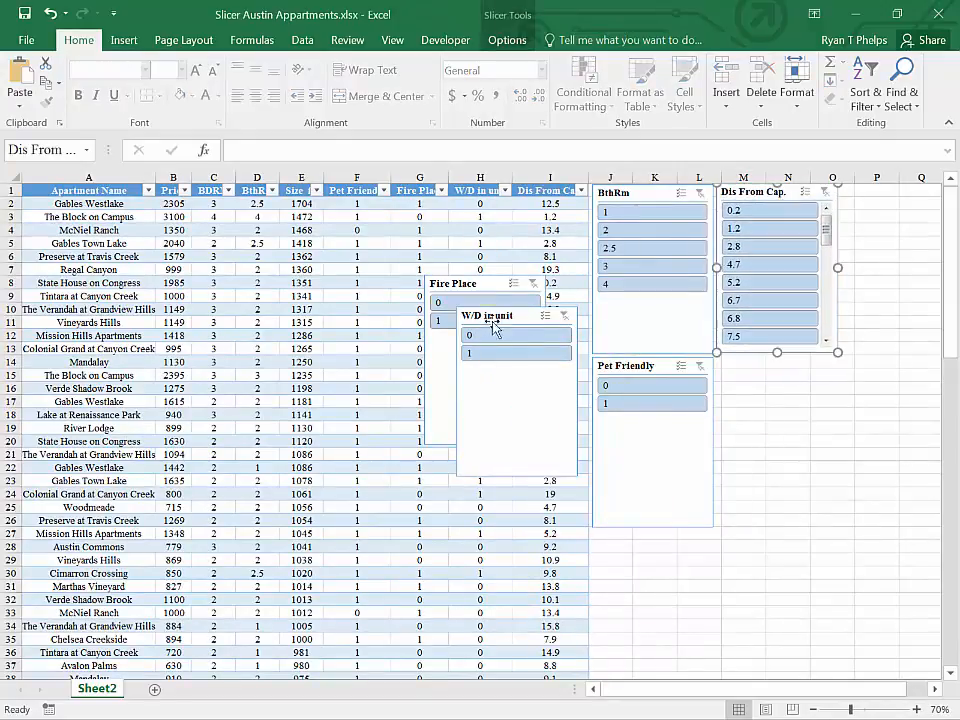
left_click_drag(495, 322, 813, 376)
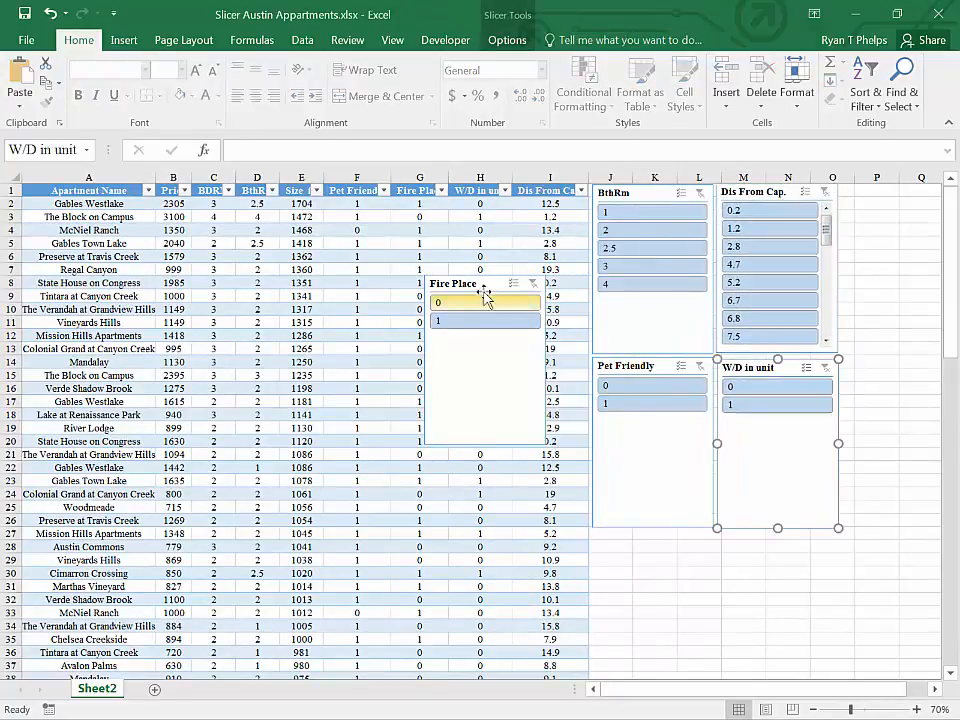
left_click_drag(503, 343, 672, 597)
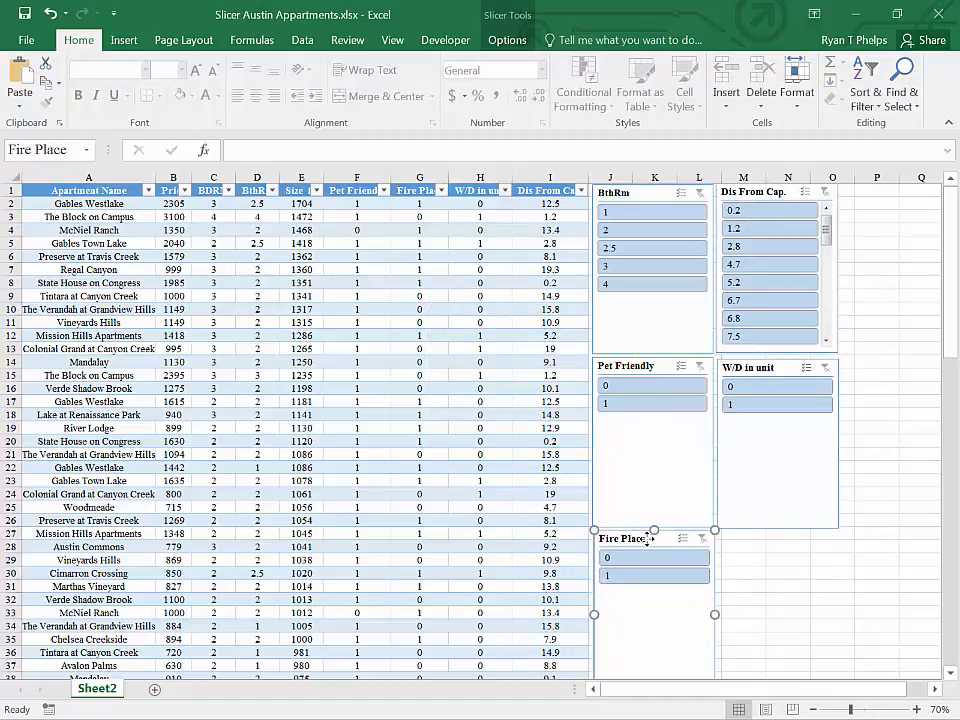
left_click(785, 547)
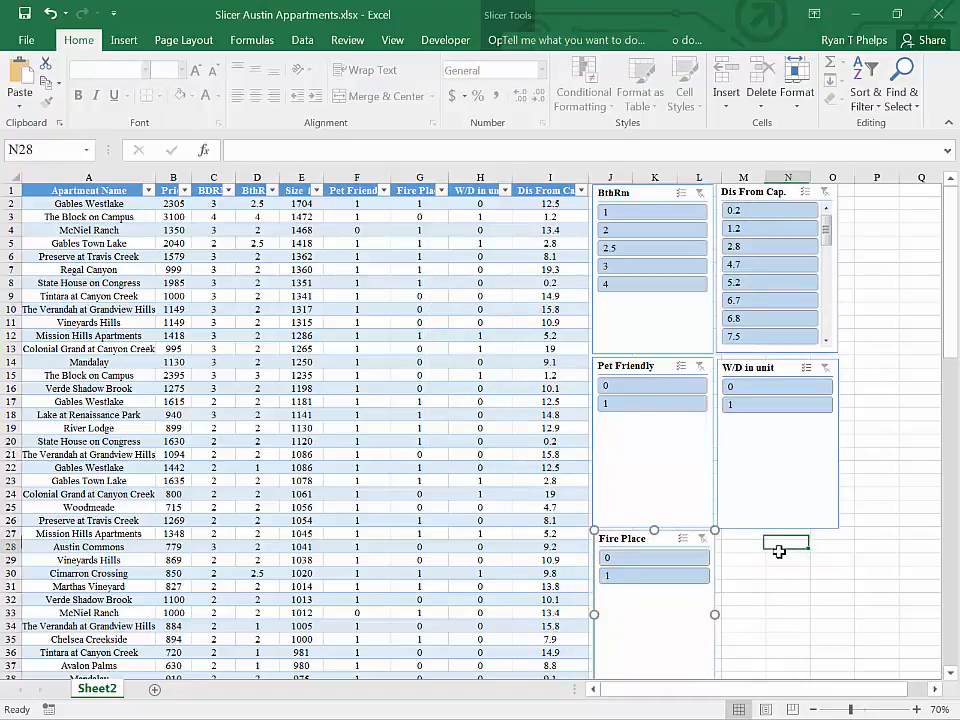
Step: Try filtering the apartments with the slicers to Pet Friendly 0 and W/D in unit 1, and clear both slicer filters
scroll(776, 553, "down", 3)
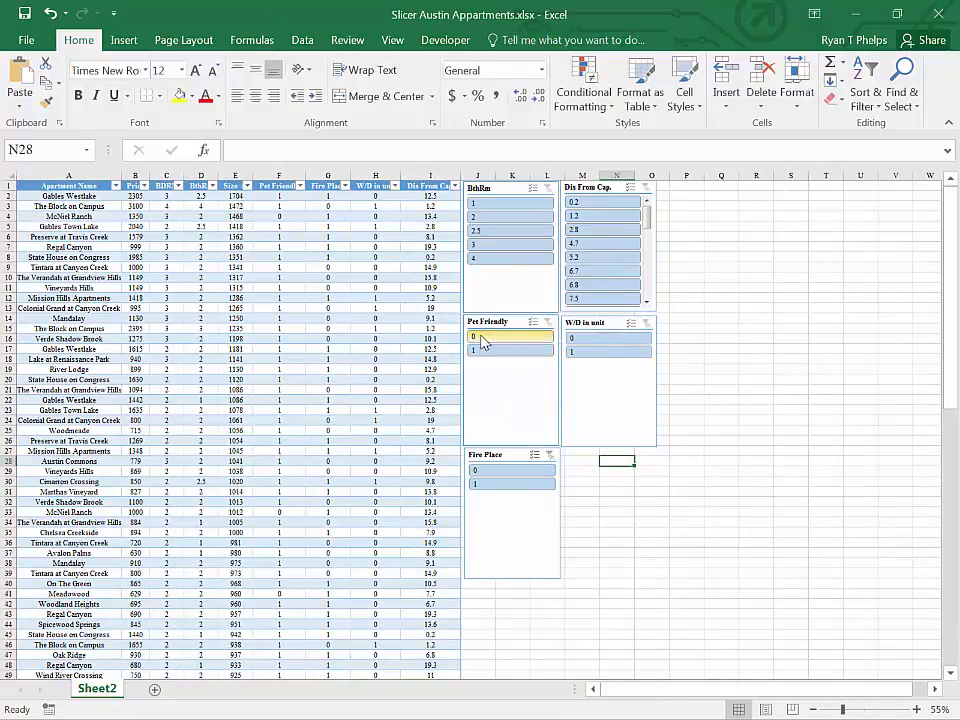
left_click(484, 337)
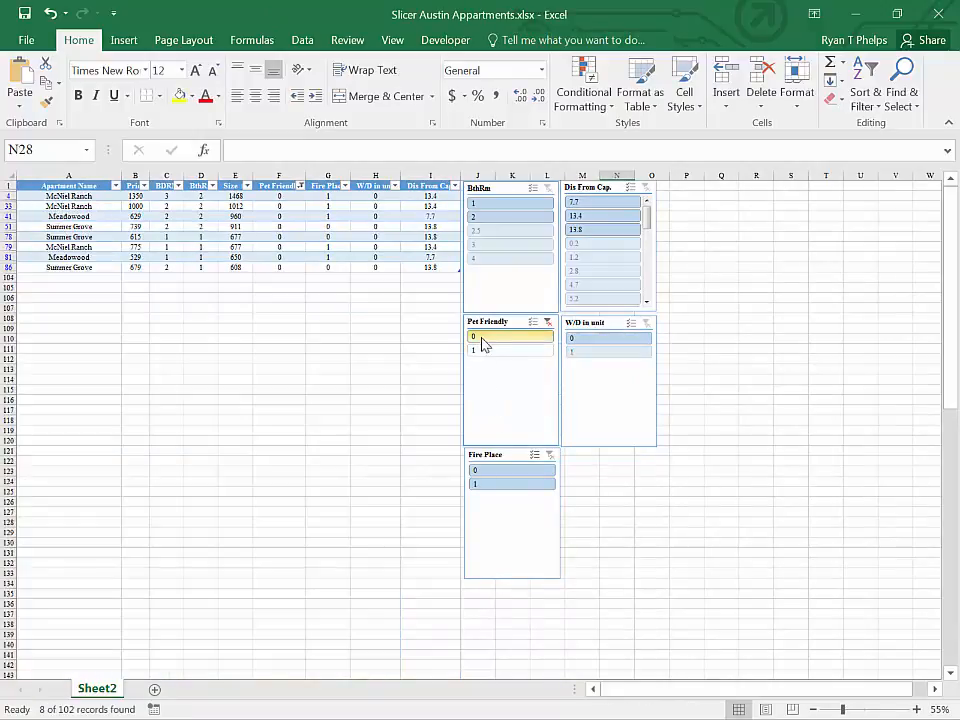
left_click(598, 353)
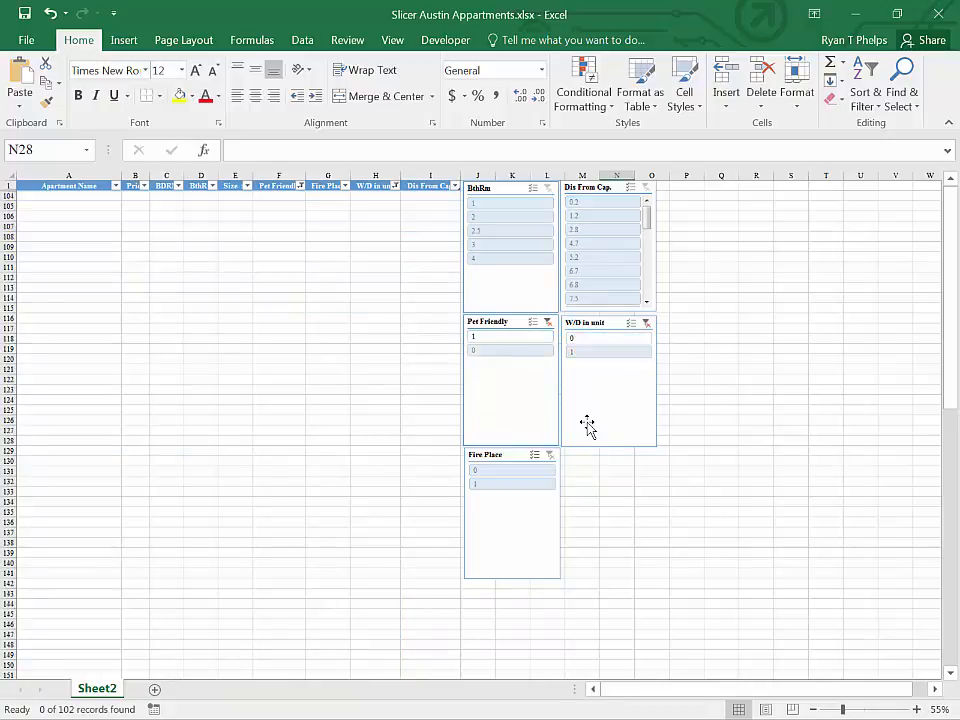
left_click(645, 323)
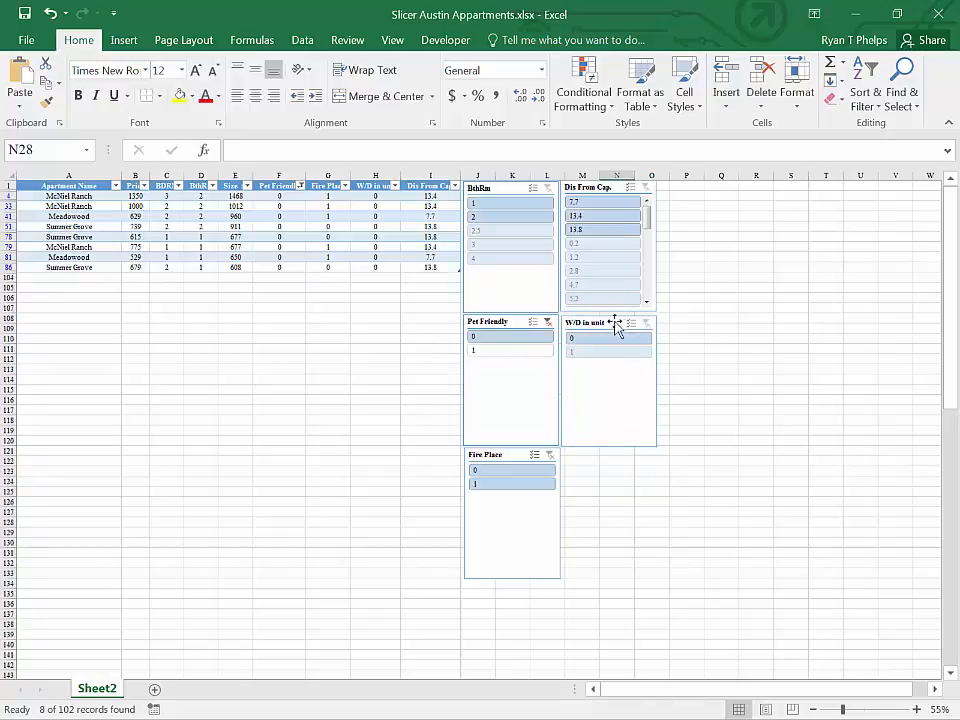
left_click(547, 321)
Step: Filter the apartments with the slicers to Pet Friendly 1, W/D in unit 1, Fire Place 0 and Dis From Cap. 1.2
left_click(545, 349)
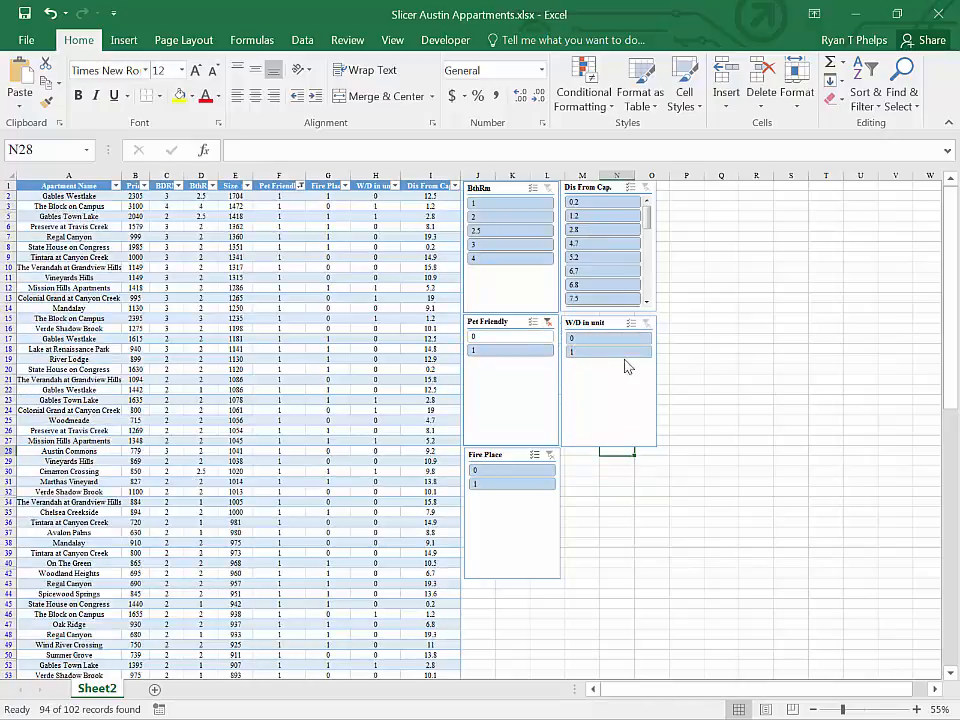
left_click(608, 354)
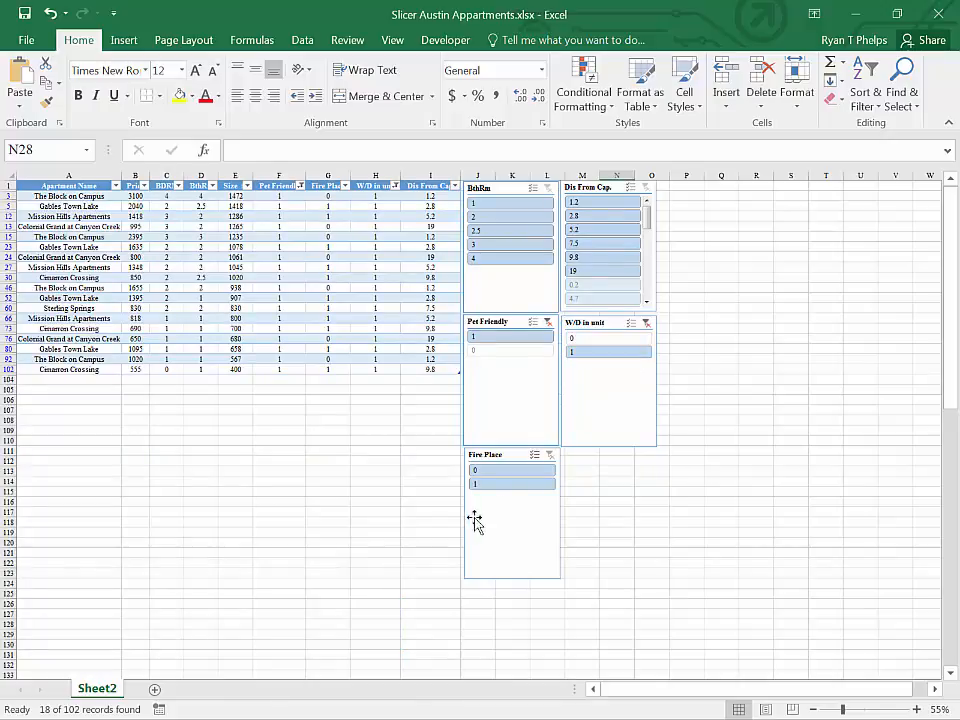
left_click(494, 473)
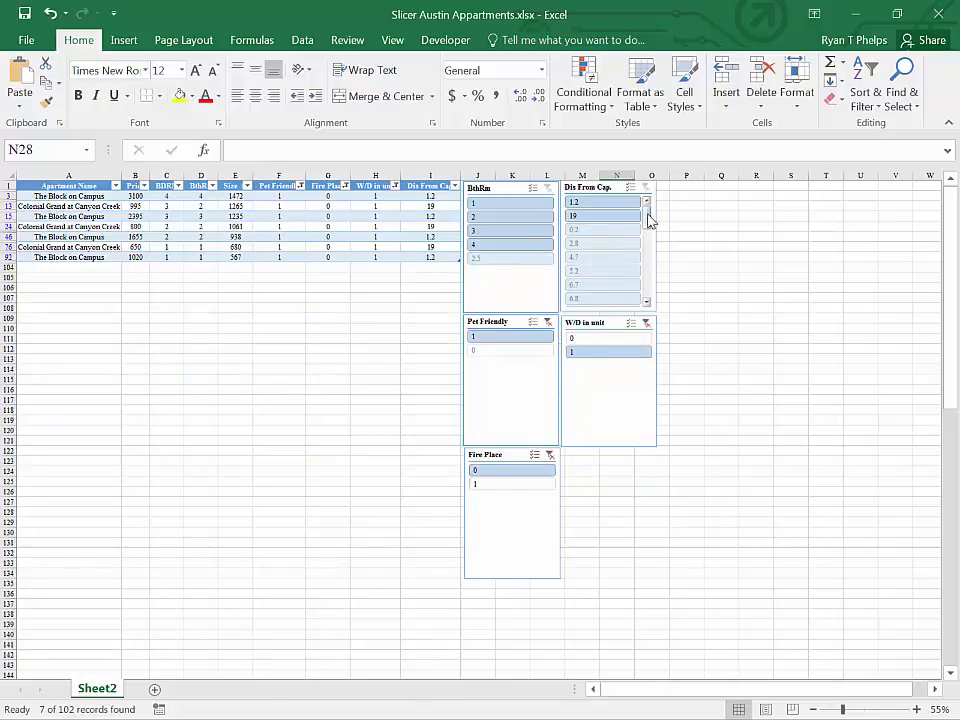
mouse_move(647, 214)
left_mouse_down()
mouse_move(646, 250)
mouse_move(640, 201)
left_mouse_up()
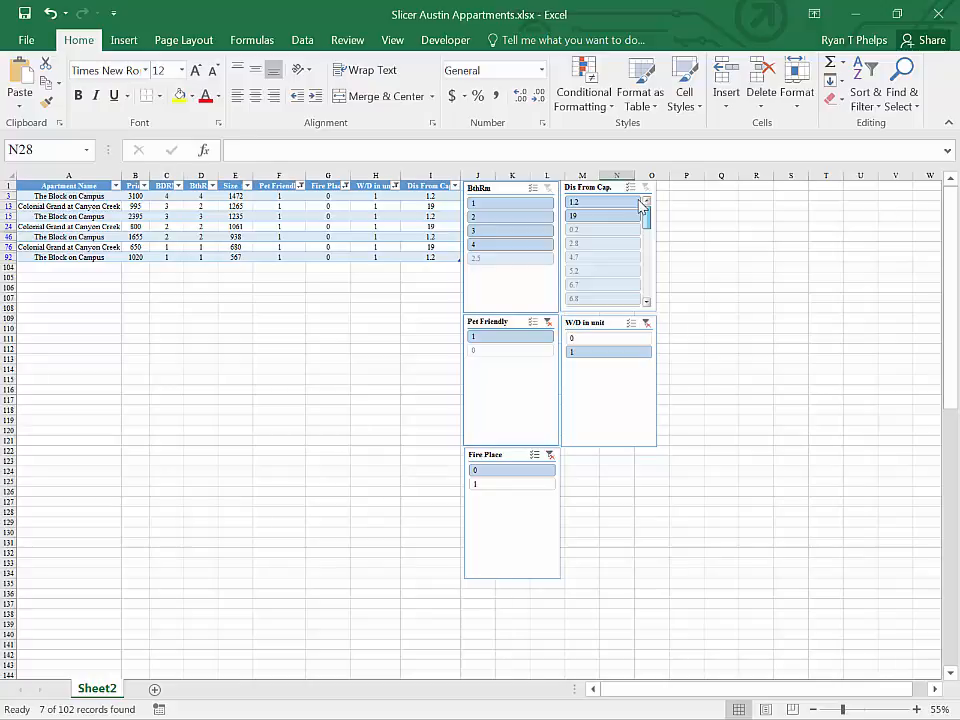
left_click(585, 215, "ctrl")
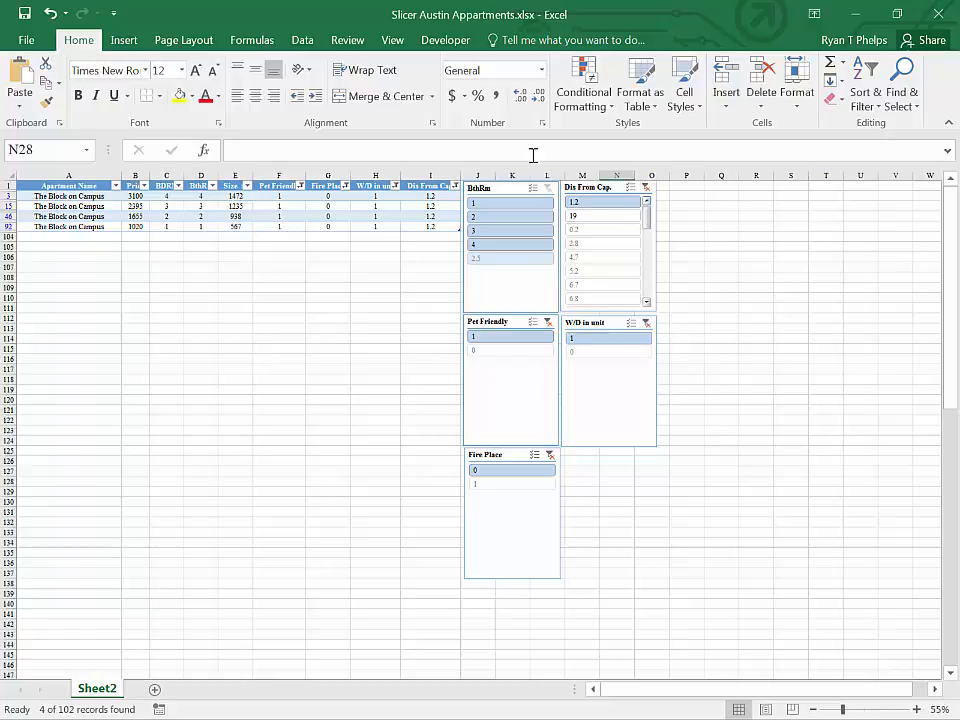
Step: Clear the filters of the Dis From Cap., W/D in unit, Pet Friendly and Fire Place slicers
left_click(303, 40)
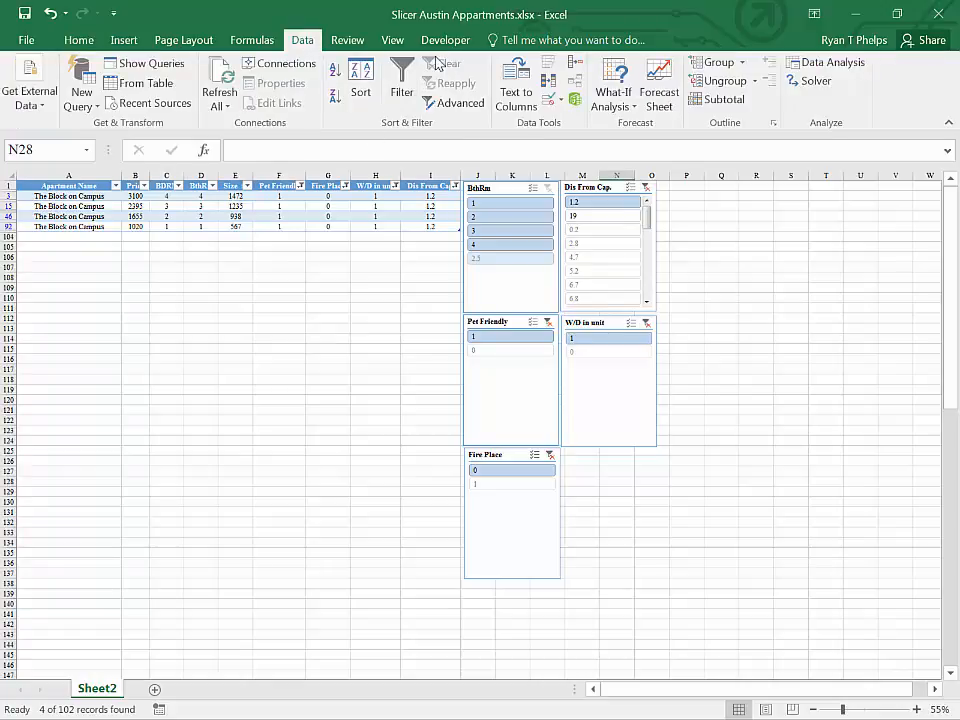
left_click(648, 189)
left_click(645, 322)
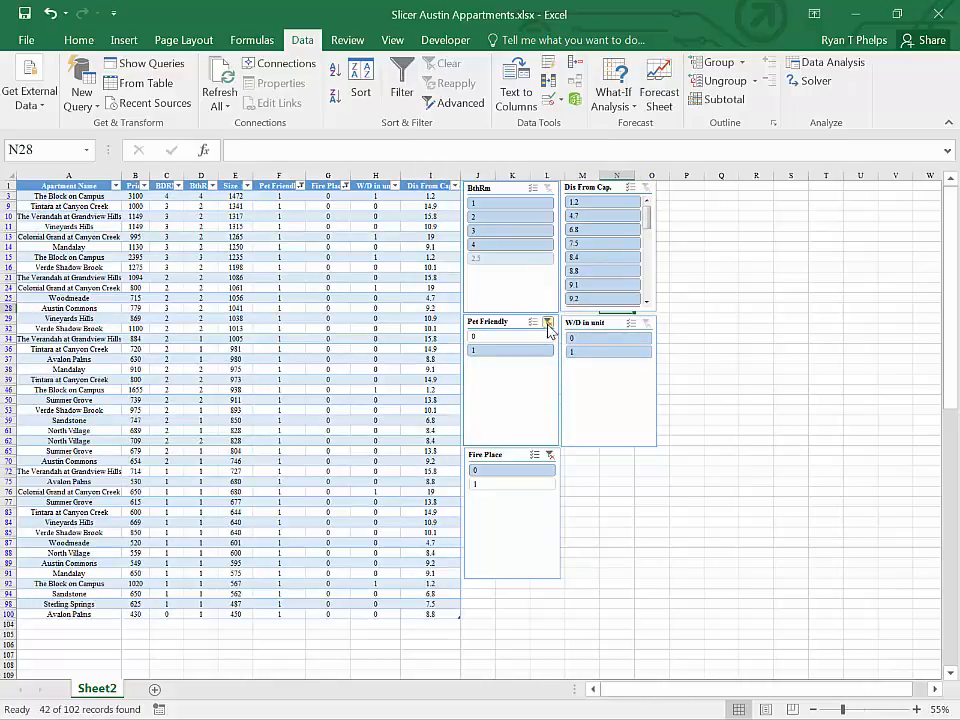
left_click(548, 323)
left_click(550, 455)
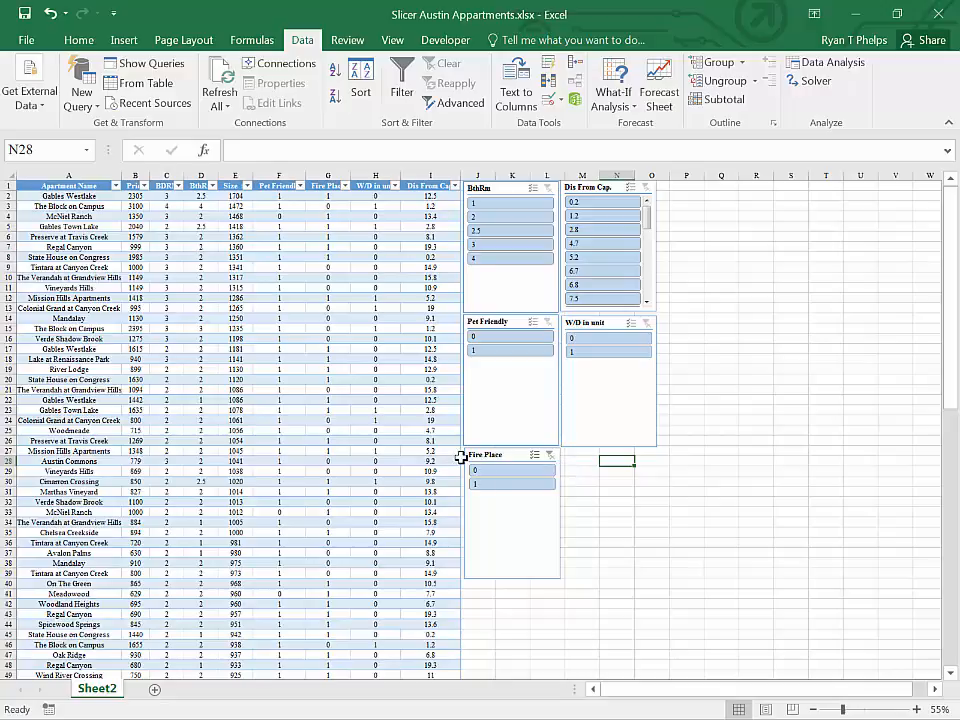
Step: Convert the apartments table to a normal range
left_click(241, 318)
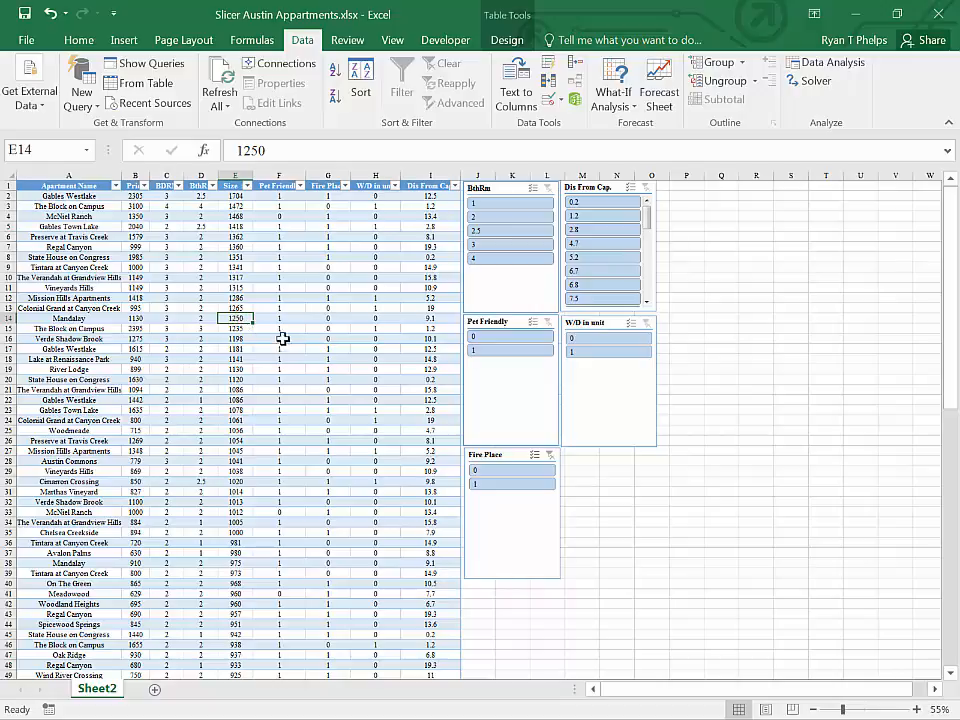
left_click(270, 317)
scroll(299, 334, "down", 8)
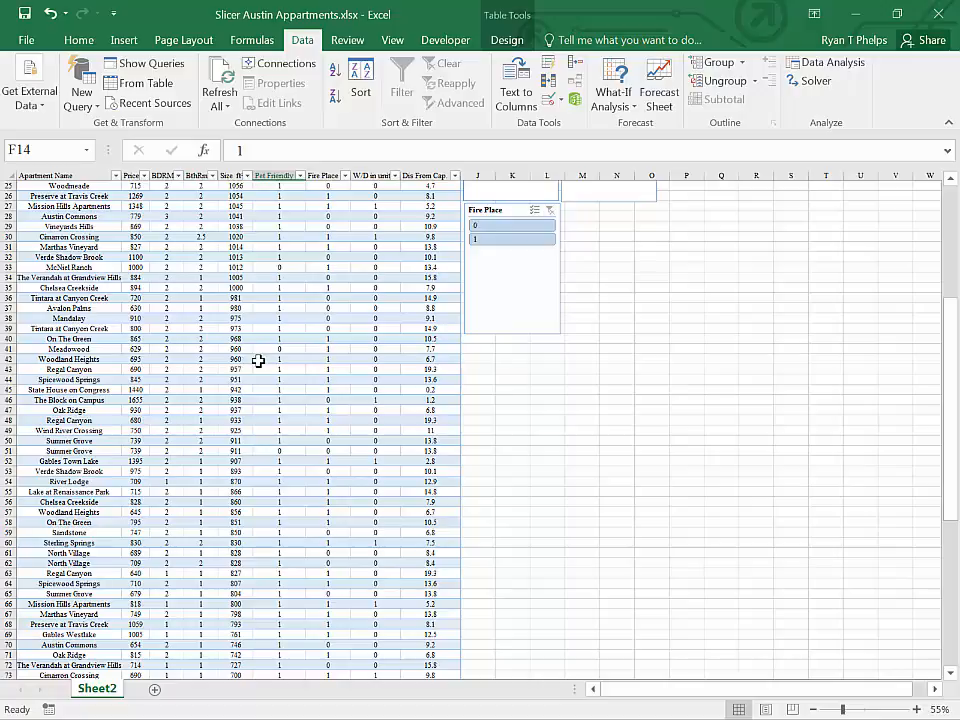
scroll(258, 360, "up", 8)
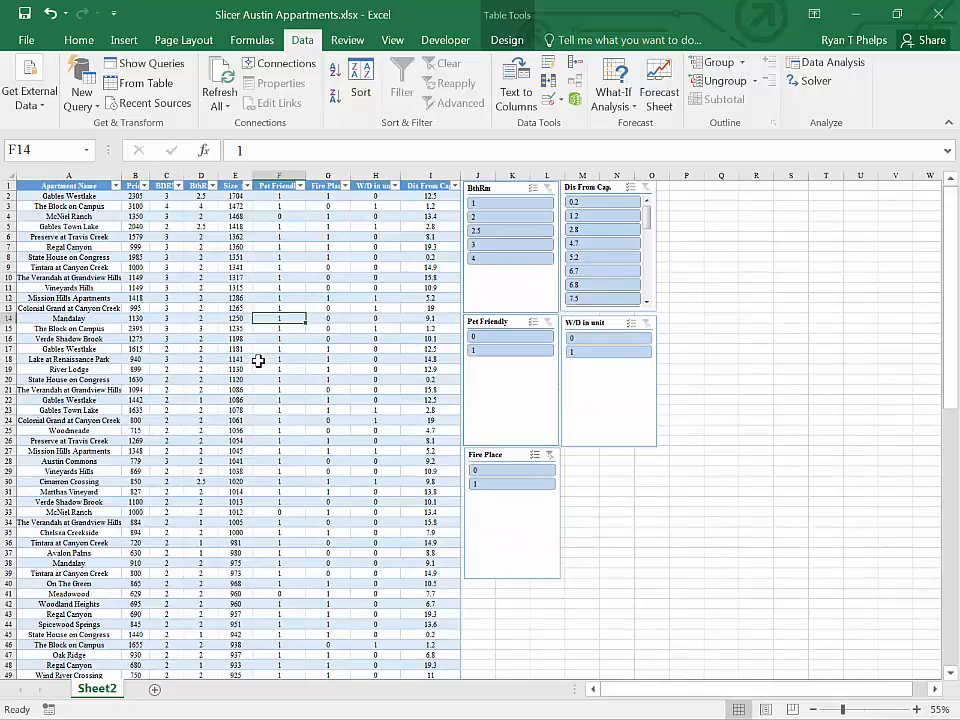
right_click(275, 309)
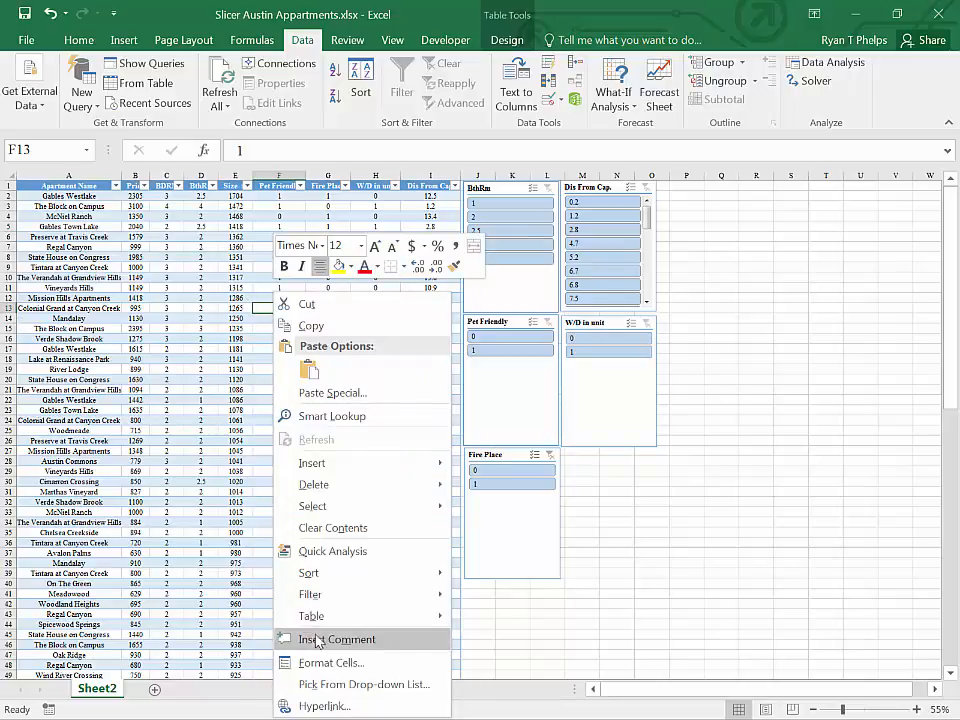
mouse_move(330, 622)
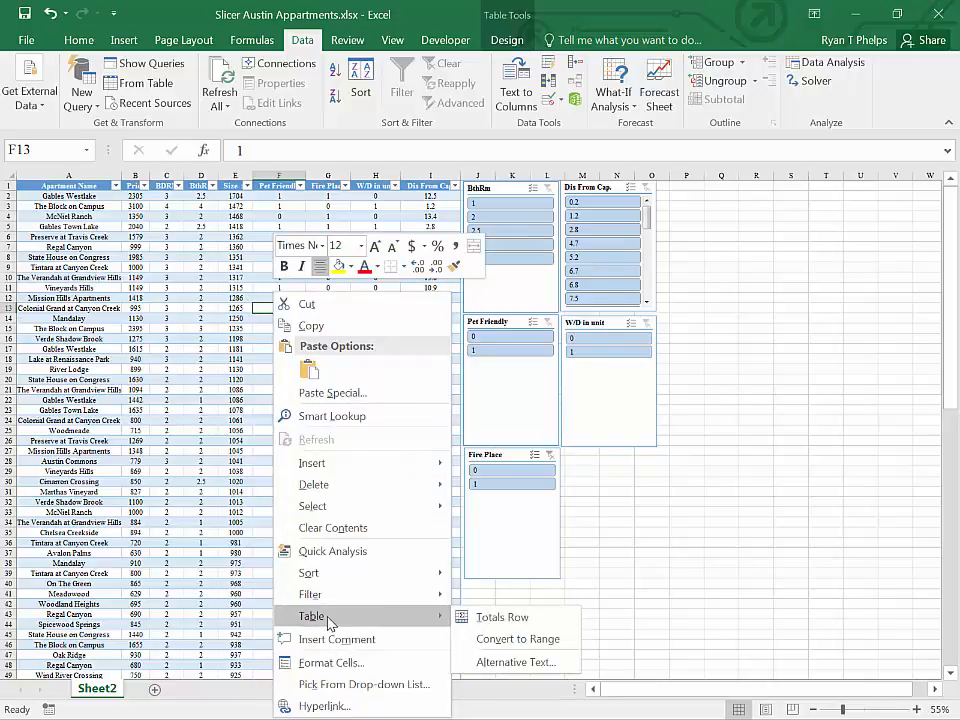
left_click(500, 642)
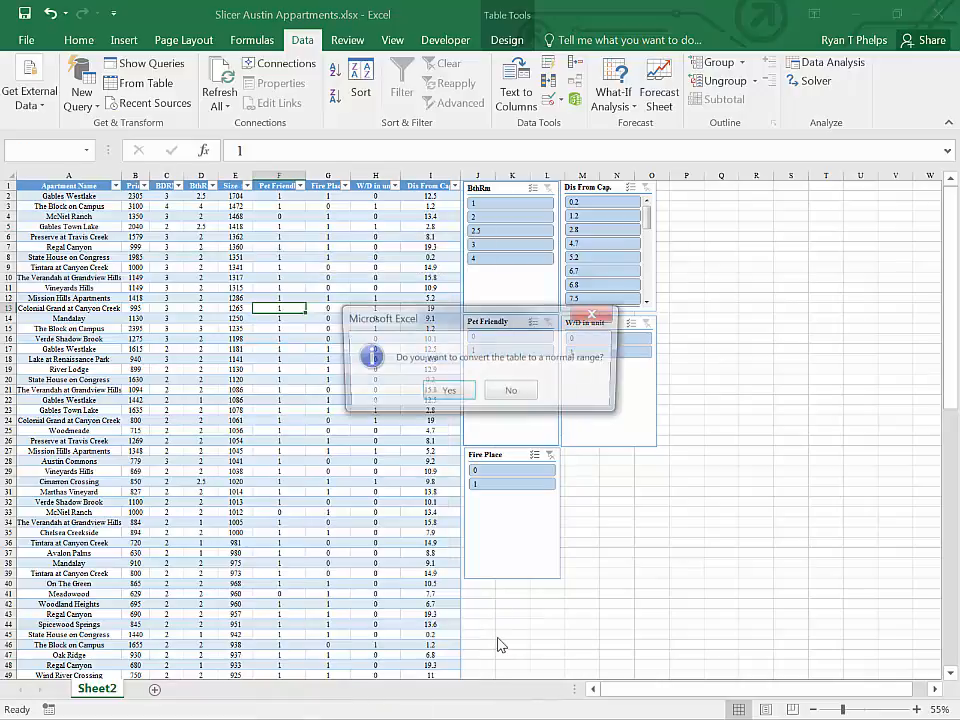
left_click(447, 394)
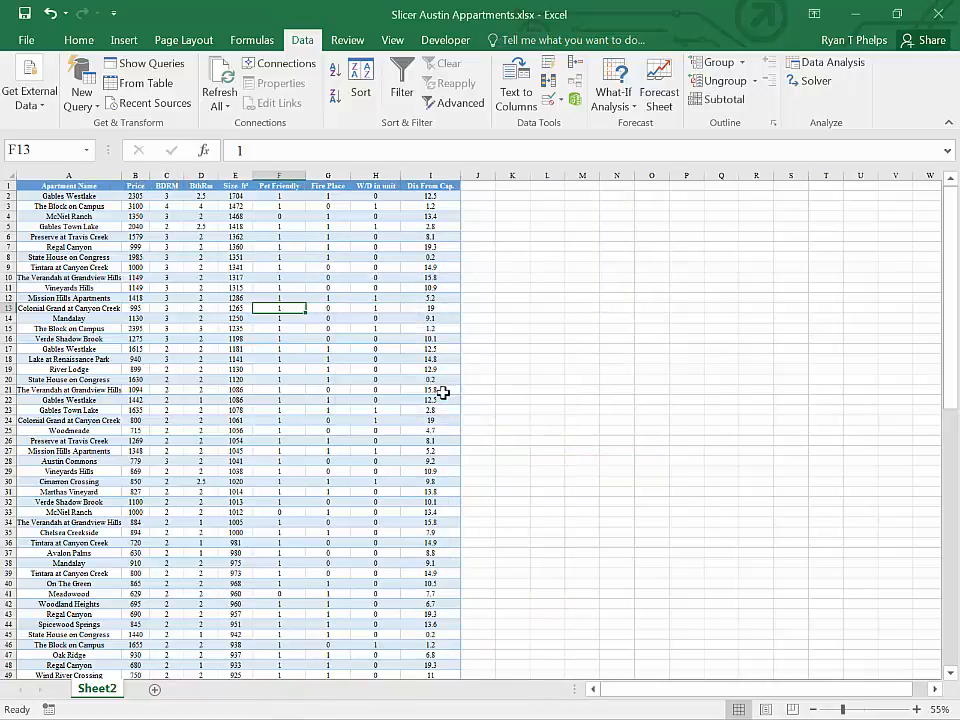
left_click(590, 369)
left_click(300, 379)
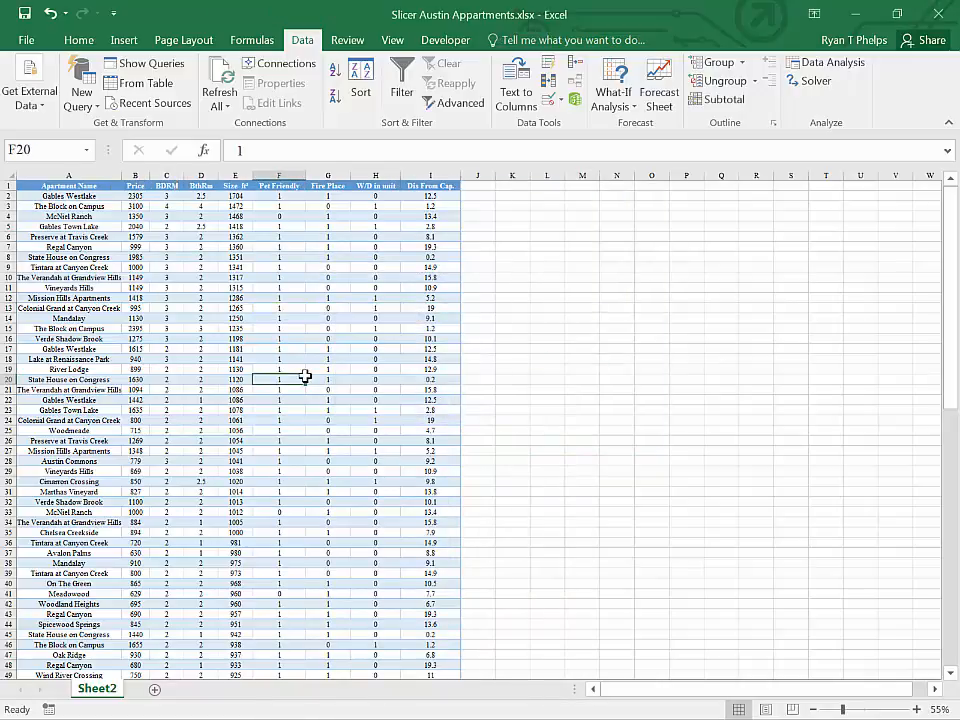
scroll(306, 377, "down", 7)
scroll(309, 377, "up", 6)
scroll(309, 377, "up", 1)
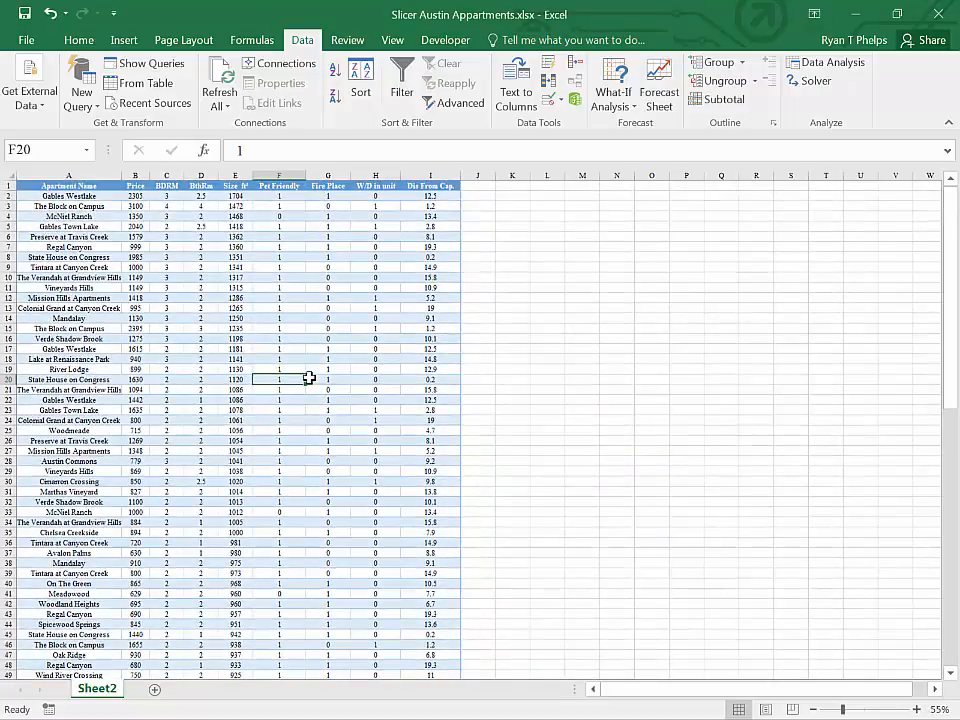